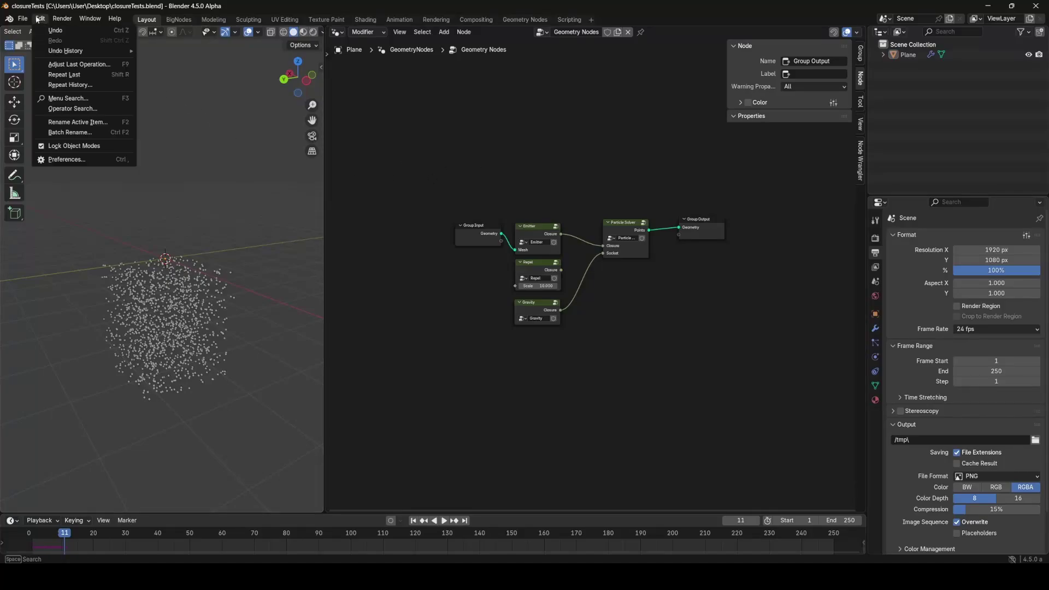
# Open the preferences and skim the blog article "Declarative Systems in Geometry Nodes" down to the behavior nodes and modifier mockup.
pyautogui.click(104, 158)
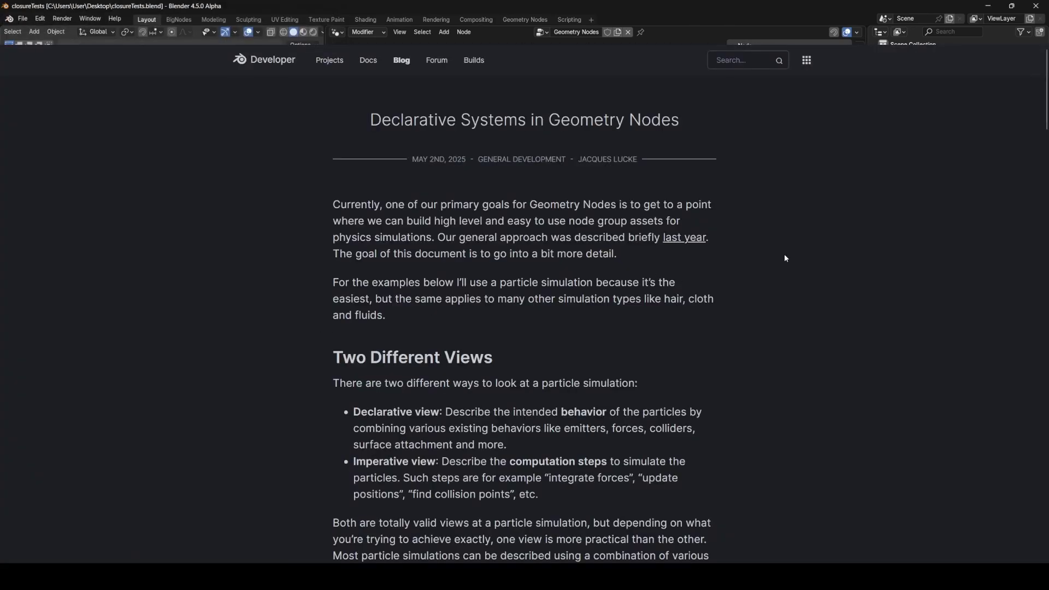
pyautogui.scroll(-2, 784, 254)
pyautogui.scroll(-15, 784, 253)
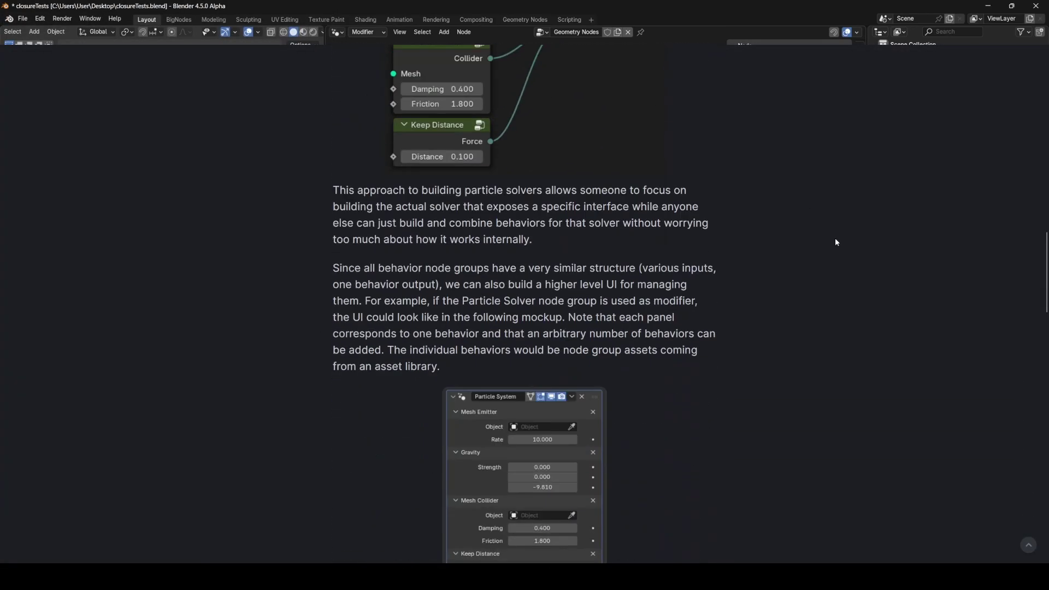
pyautogui.scroll(-15, 836, 239)
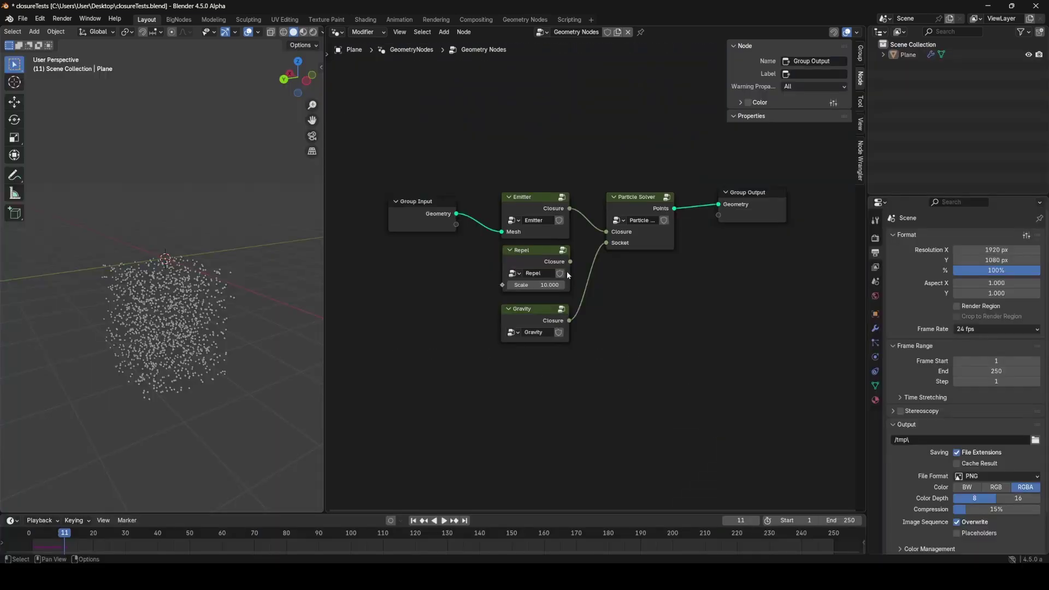
# Try linking the Repel node's Closure output to the Particle Solver's Socket input, and undo the link.
pyautogui.moveTo(570, 261); pyautogui.dragTo(606, 243)
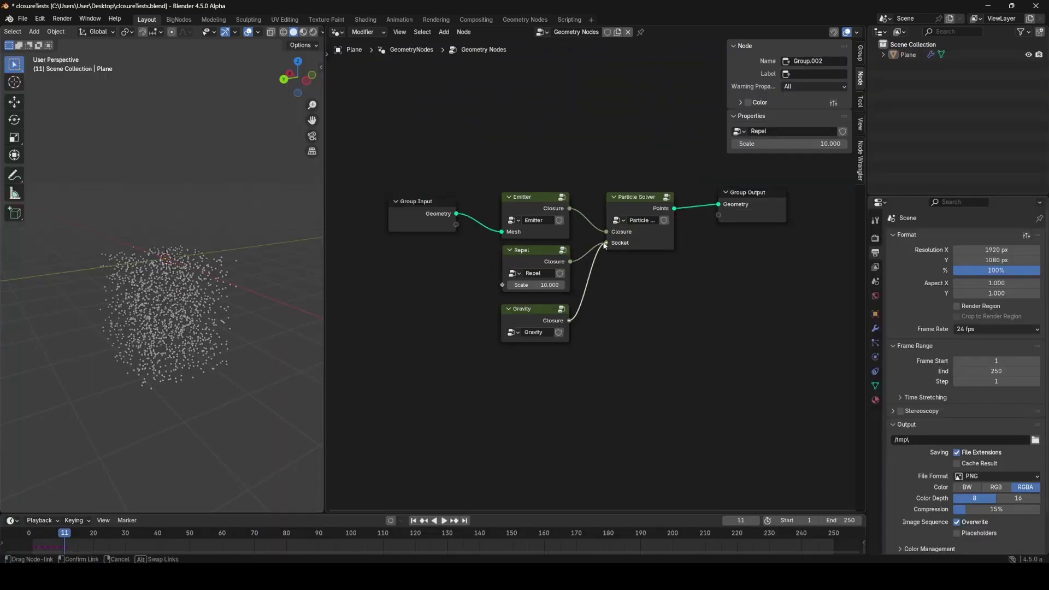
pyautogui.hotkey('ctrl', 'z')
pyautogui.moveTo(633, 302); pyautogui.dragTo(582, 309, button='middle')
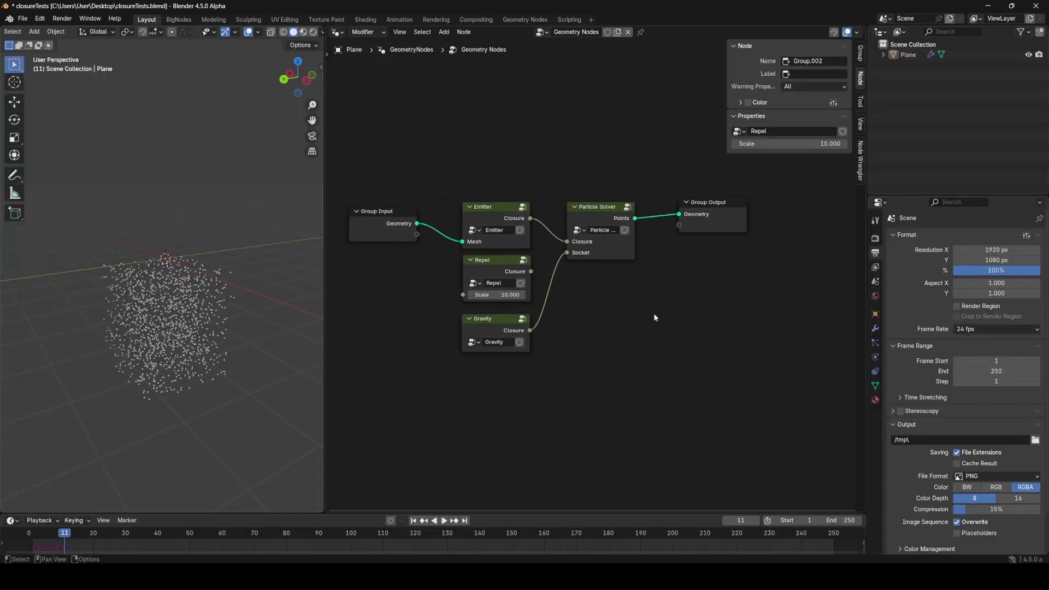
# Move the Group Output node farther away from the Particle Solver node.
pyautogui.moveTo(702, 228); pyautogui.dragTo(734, 233)
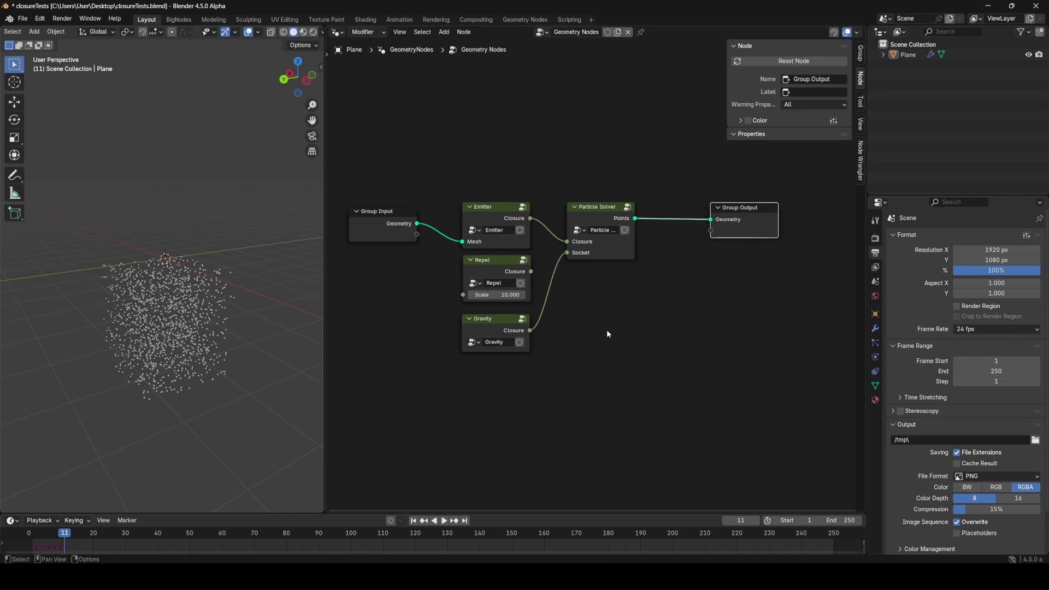
pyautogui.moveTo(579, 364); pyautogui.dragTo(767, 210)
pyautogui.click(607, 389)
pyautogui.moveTo(601, 353); pyautogui.dragTo(579, 330, button='middle')
pyautogui.scroll(2, 663, 334)
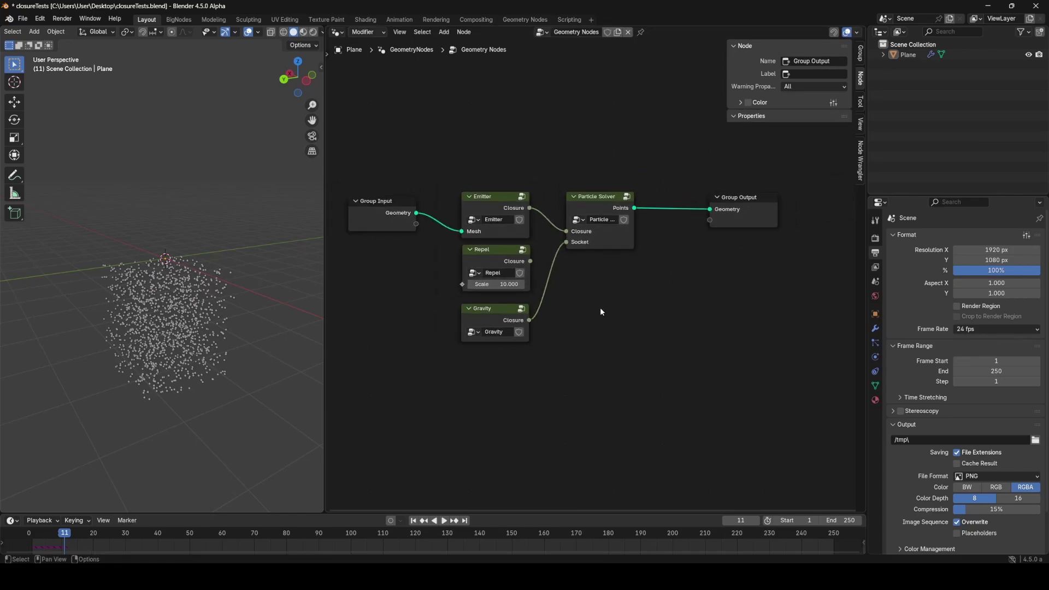
# Try pulling the Emitter's Closure link toward its own Mesh input, and return it to the Particle Solver's Closure input.
pyautogui.moveTo(531, 377); pyautogui.dragTo(606, 339, button='middle')
pyautogui.scroll(-1, 563, 334)
pyautogui.scroll(-2, 590, 342)
pyautogui.scroll(3, 573, 291)
pyautogui.scroll(1, 571, 295)
pyautogui.moveTo(538, 173); pyautogui.dragTo(470, 186)
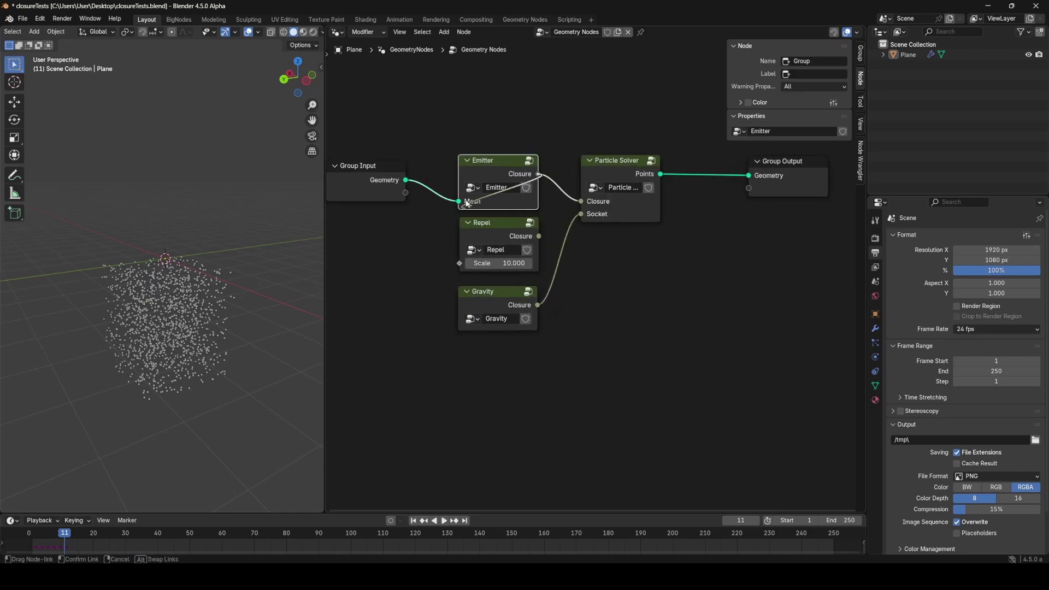
pyautogui.moveTo(590, 202); pyautogui.dragTo(589, 202)
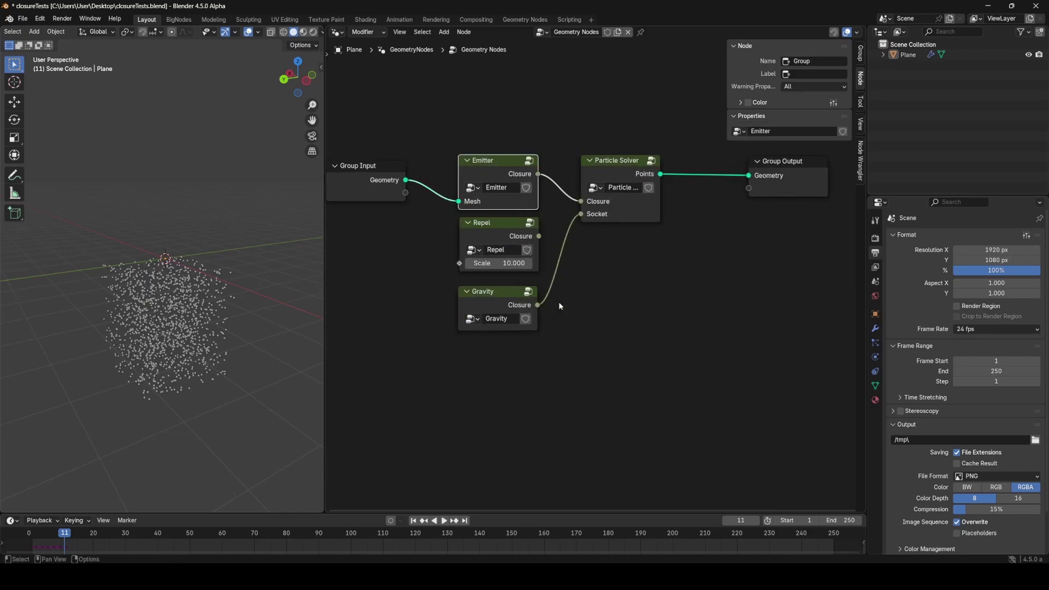
pyautogui.click(630, 326)
pyautogui.moveTo(626, 307); pyautogui.dragTo(608, 272, button='middle')
# Add a Closure zone in the empty space below the particle node groups and spread its two nodes apart.
pyautogui.scroll(-6, 608, 271)
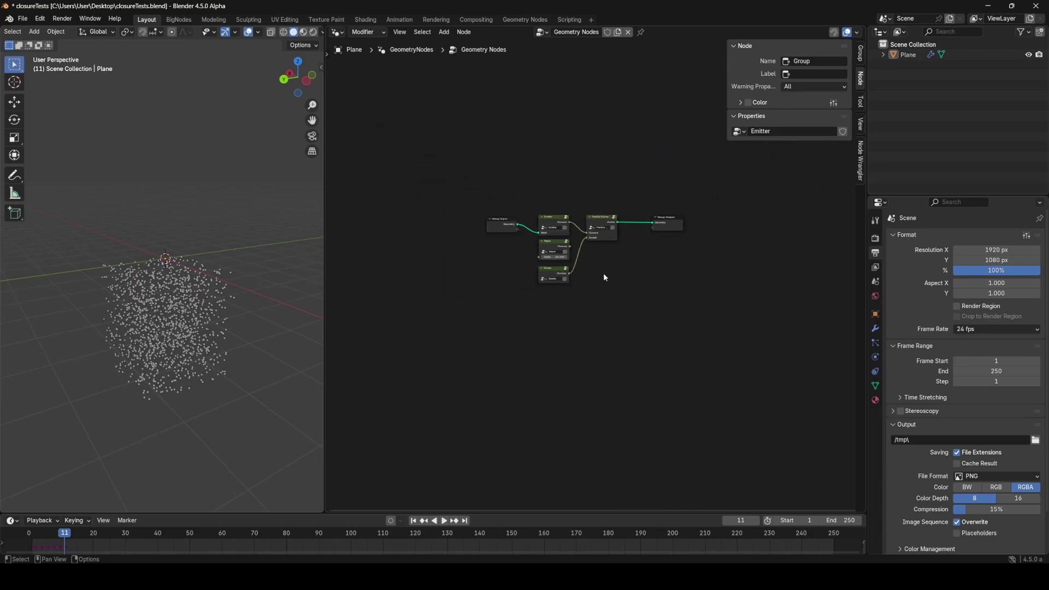
pyautogui.scroll(2, 603, 274)
pyautogui.moveTo(610, 311); pyautogui.dragTo(608, 228, button='middle')
pyautogui.hotkey('shift', 'a')
pyautogui.write('c')
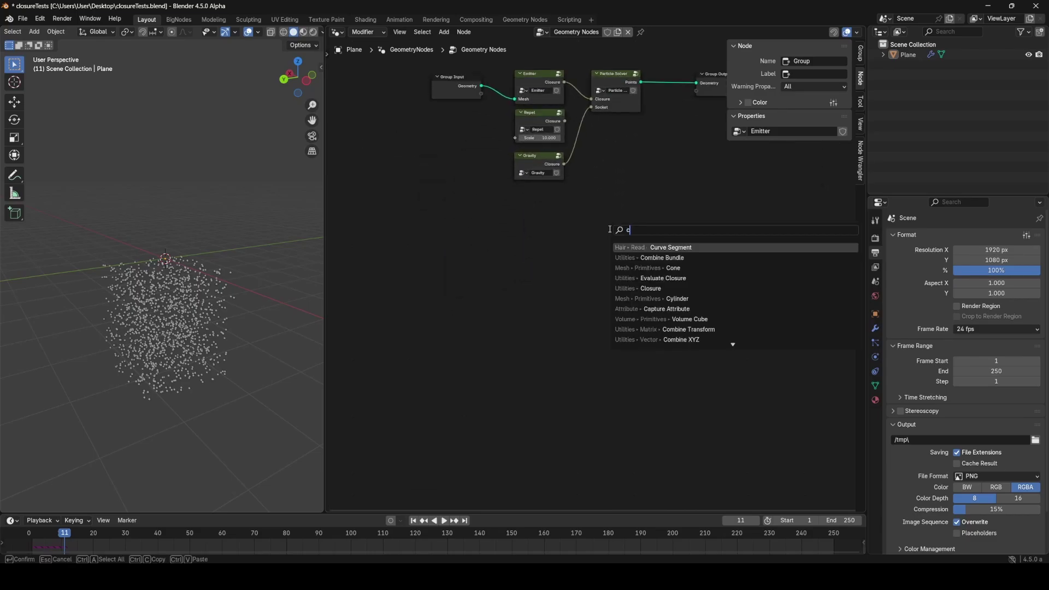
pyautogui.write('losure')
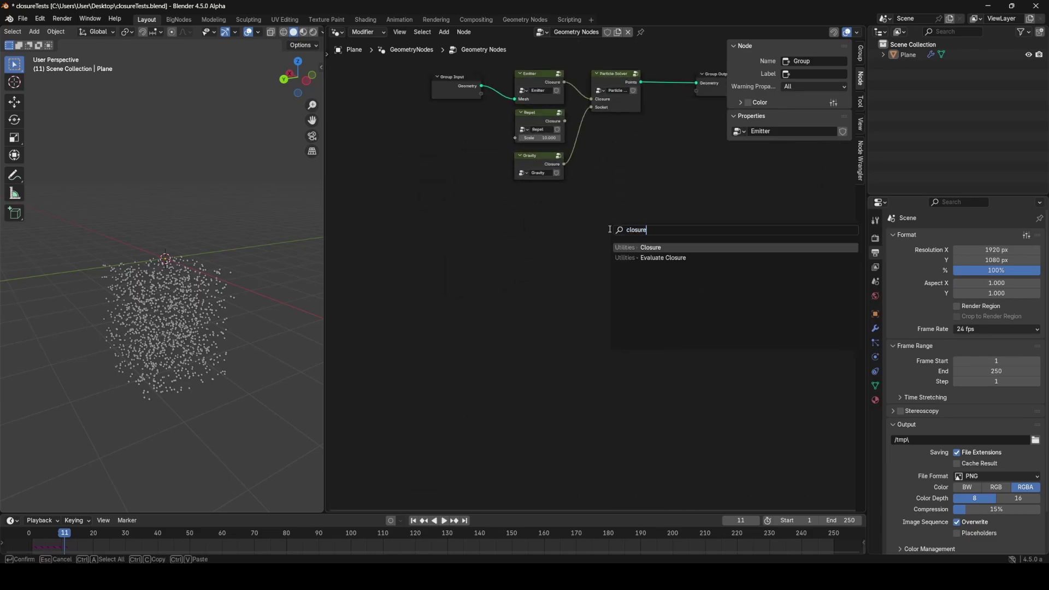
pyautogui.press('Return')
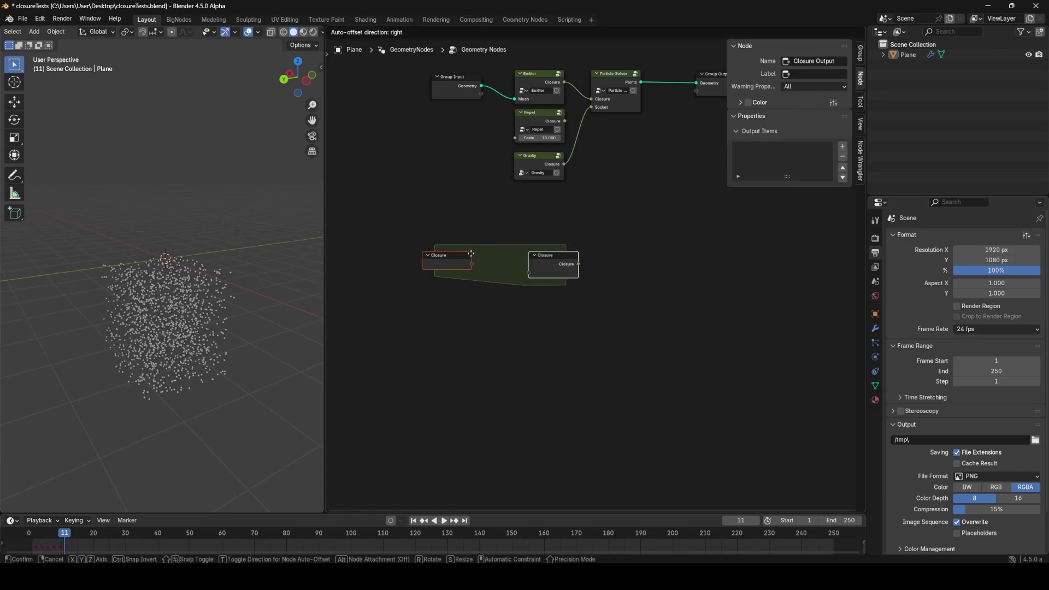
pyautogui.press('x')
pyautogui.click(634, 269)
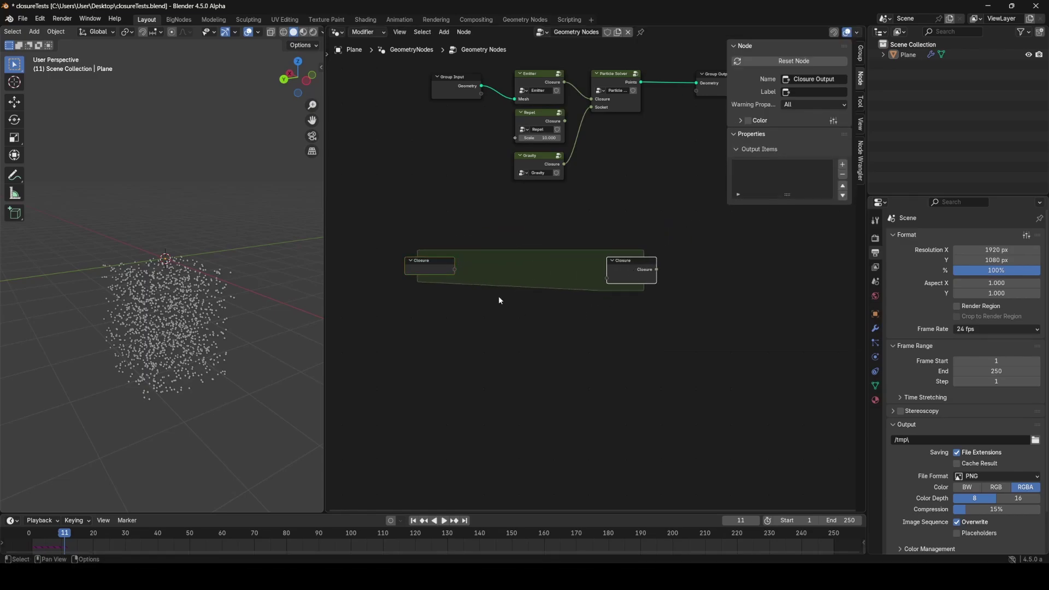
# Add an Evaluate Closure node above and beyond the Closure zone's output node, and hide the node editor's sidebar.
pyautogui.moveTo(454, 269); pyautogui.dragTo(624, 324)
pyautogui.moveTo(625, 323); pyautogui.dragTo(547, 350, button='middle')
pyautogui.scroll(-4, 590, 318)
pyautogui.moveTo(634, 298); pyautogui.dragTo(673, 296, button='middle')
pyautogui.scroll(3, 620, 284)
pyautogui.hotkey('shift', 'a')
pyautogui.click(679, 250)
pyautogui.write('eval')
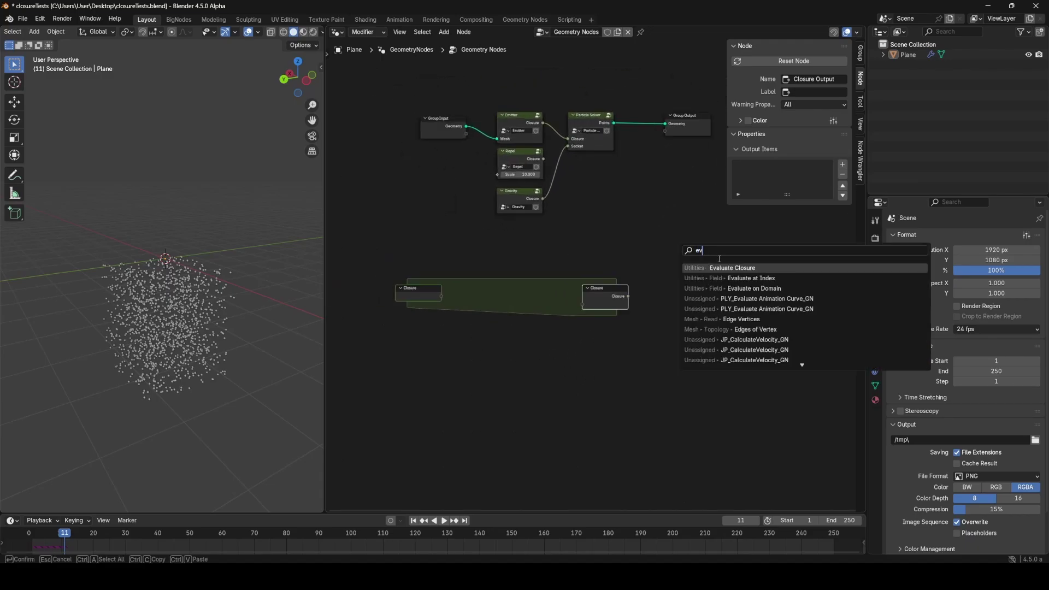
pyautogui.press('Return')
pyautogui.click(668, 228)
pyautogui.press('n')
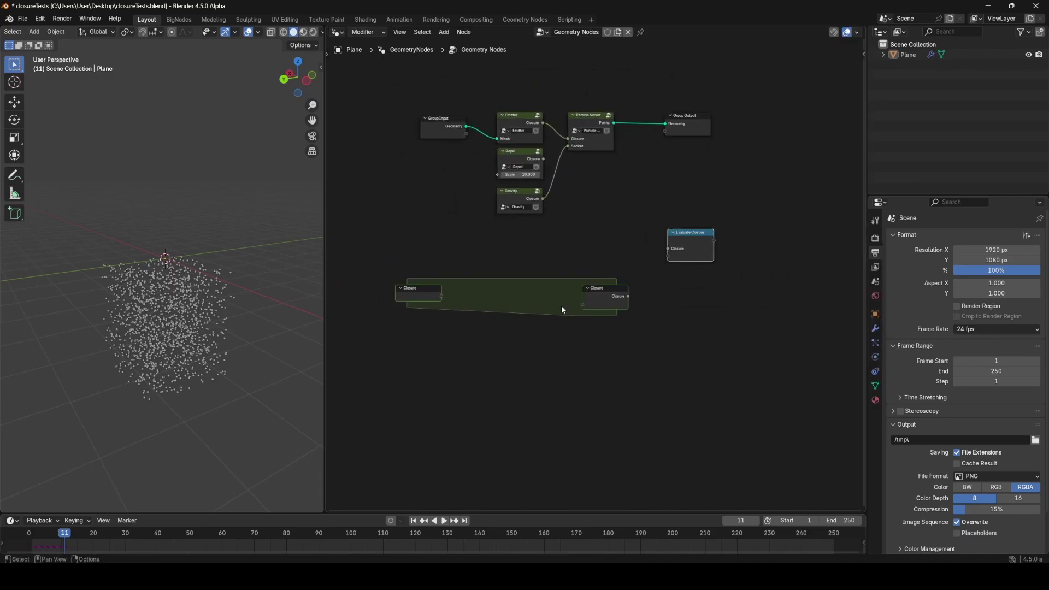
# Add a Set Position node between the Closure zone's input and output nodes.
pyautogui.scroll(2, 656, 298)
pyautogui.scroll(1, 525, 284)
pyautogui.hotkey('shift', 'a')
pyautogui.write('set')
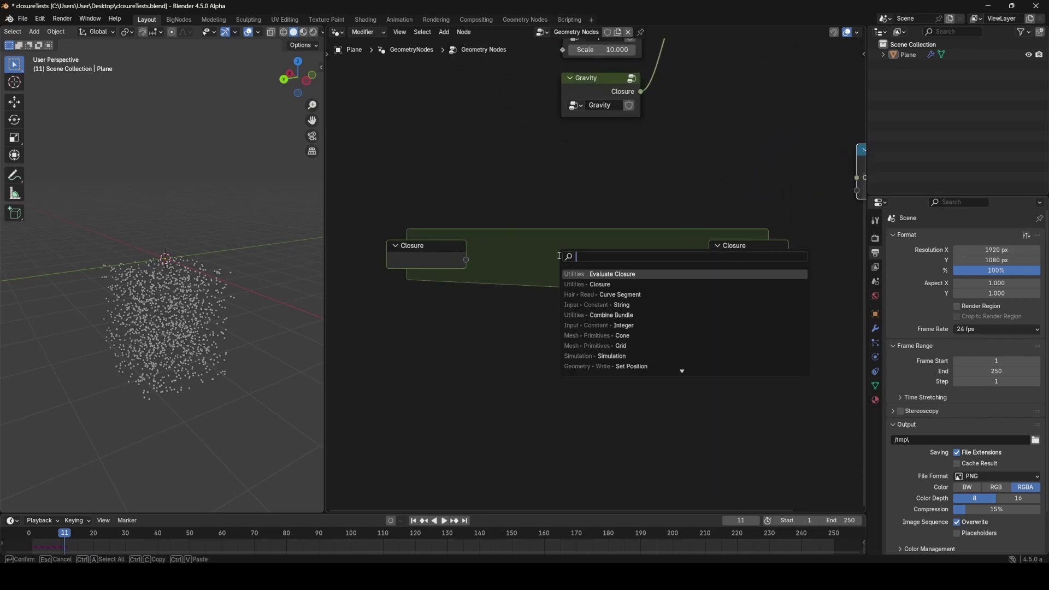
pyautogui.click(597, 284)
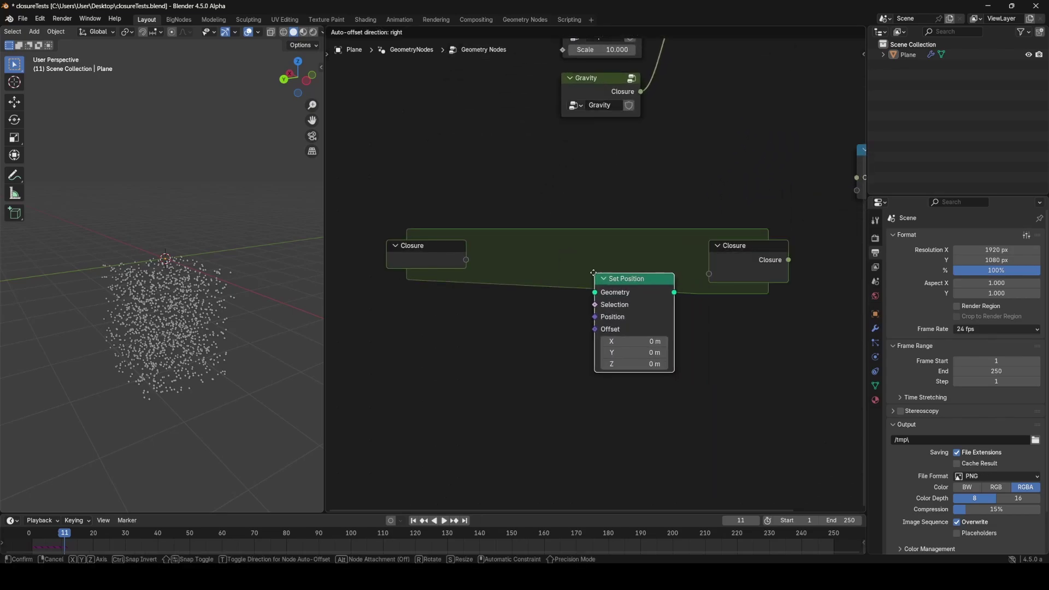
pyautogui.click(473, 265)
# Route the Closure zone's geometry through Set Position to the zone's output node, and lower Set Position slightly.
pyautogui.moveTo(467, 261); pyautogui.dragTo(572, 271)
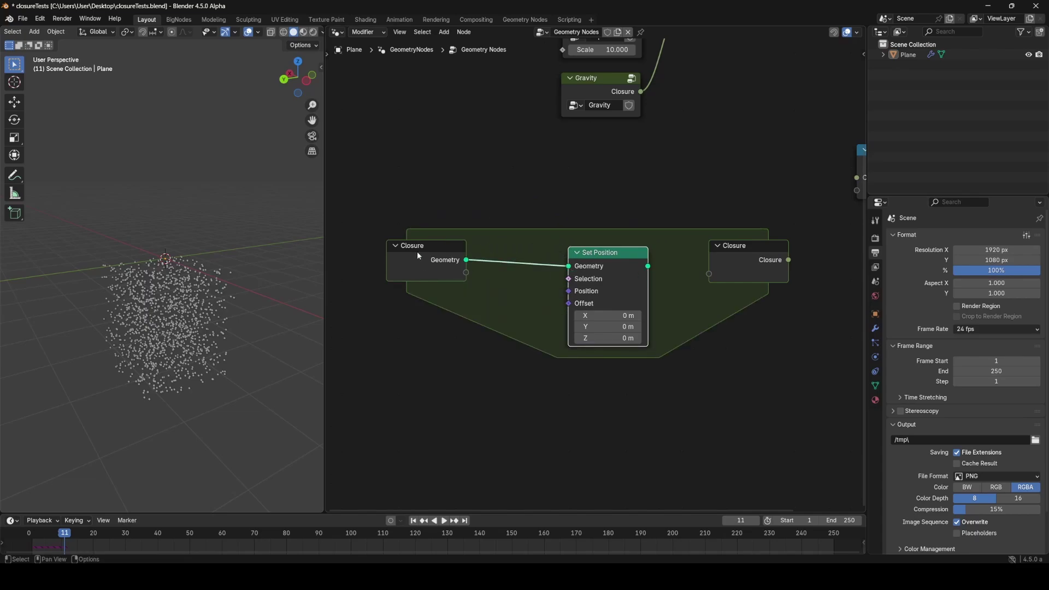
pyautogui.moveTo(413, 206); pyautogui.dragTo(521, 329)
pyautogui.moveTo(648, 267); pyautogui.dragTo(704, 274)
pyautogui.moveTo(579, 275); pyautogui.dragTo(585, 295)
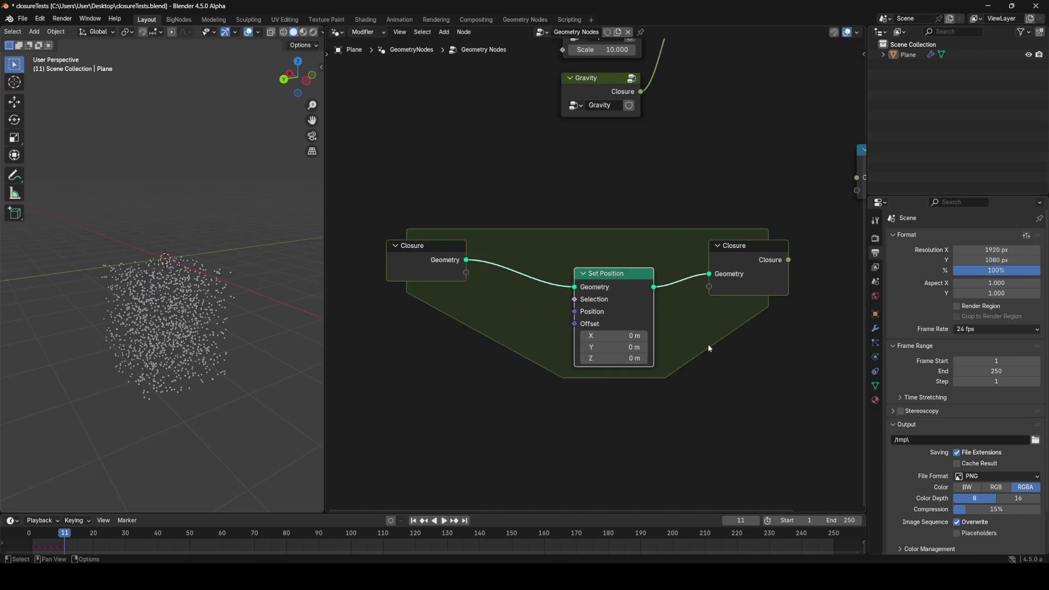
pyautogui.scroll(-10, 720, 351)
pyautogui.click(559, 356)
pyautogui.scroll(10, 554, 350)
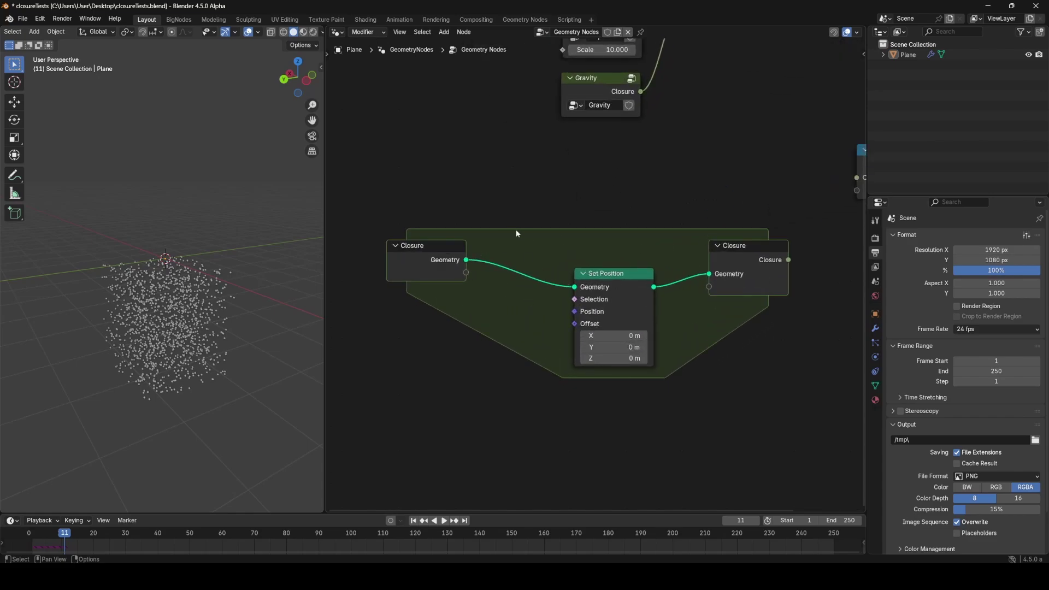
pyautogui.moveTo(448, 231); pyautogui.dragTo(458, 338)
pyautogui.moveTo(492, 227)
pyautogui.mouseDown()
pyautogui.moveTo(761, 247)
pyautogui.moveTo(433, 361)
pyautogui.moveTo(436, 227)
pyautogui.mouseUp()
pyautogui.moveTo(424, 295); pyautogui.dragTo(738, 297, button='right')
pyautogui.click(775, 264)
pyautogui.moveTo(793, 249); pyautogui.dragTo(787, 270, button='right')
pyautogui.moveTo(380, 253); pyautogui.dragTo(428, 237)
pyautogui.click(627, 243)
# Raise the Evaluate Closure node and link the zone's Closure output to its Closure input.
pyautogui.moveTo(611, 289); pyautogui.dragTo(554, 285, button='middle')
pyautogui.scroll(-2, 595, 281)
pyautogui.scroll(-1, 616, 329)
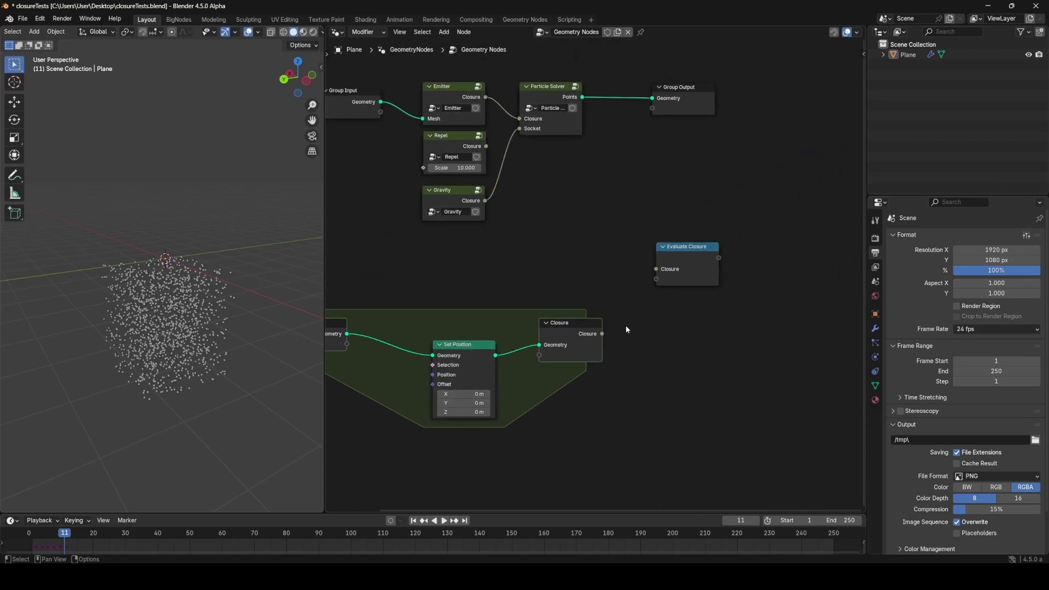
pyautogui.scroll(3, 542, 301)
pyautogui.moveTo(720, 303); pyautogui.dragTo(521, 338, button='middle')
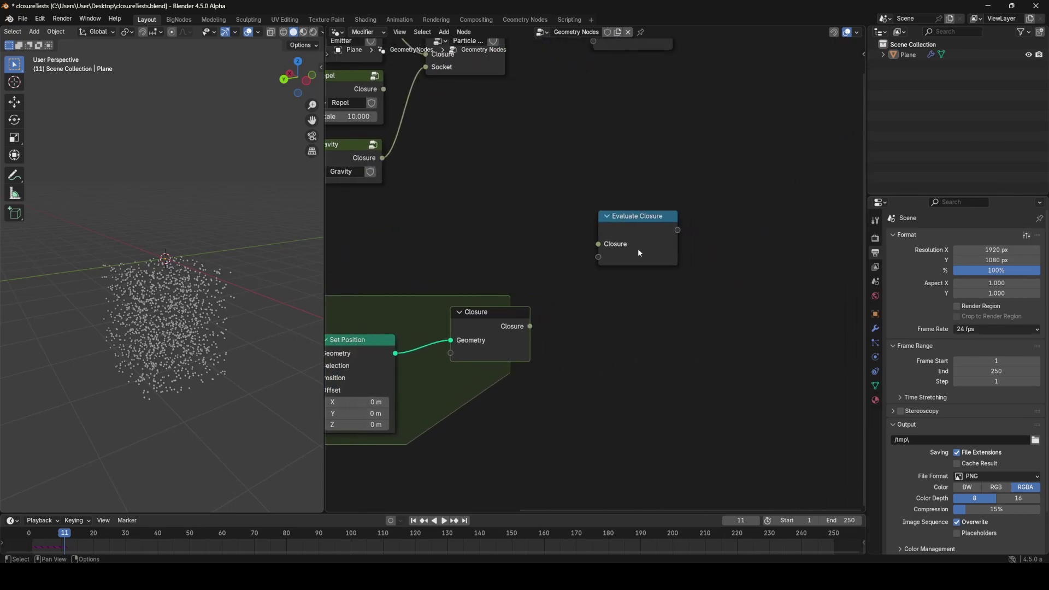
pyautogui.moveTo(637, 248); pyautogui.dragTo(654, 219)
pyautogui.moveTo(529, 294); pyautogui.dragTo(628, 298, button='middle')
pyautogui.moveTo(637, 326); pyautogui.dragTo(730, 223)
pyautogui.moveTo(673, 237)
pyautogui.mouseDown(button='middle')
pyautogui.moveTo(715, 249)
pyautogui.moveTo(656, 249)
pyautogui.mouseUp(button='middle')
pyautogui.scroll(-1, 715, 249)
# Add a Geometry input item and a Geometry output item to the Evaluate Closure node.
pyautogui.click(775, 227)
pyautogui.moveTo(557, 274); pyautogui.dragTo(481, 298, button='middle')
pyautogui.press('n')
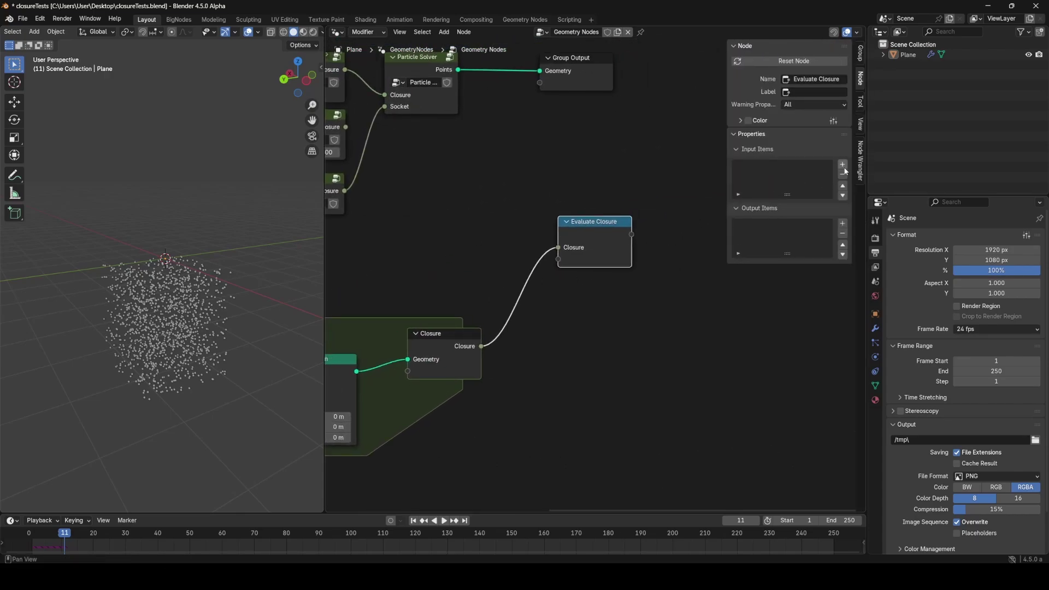
pyautogui.click(842, 164)
pyautogui.click(842, 235)
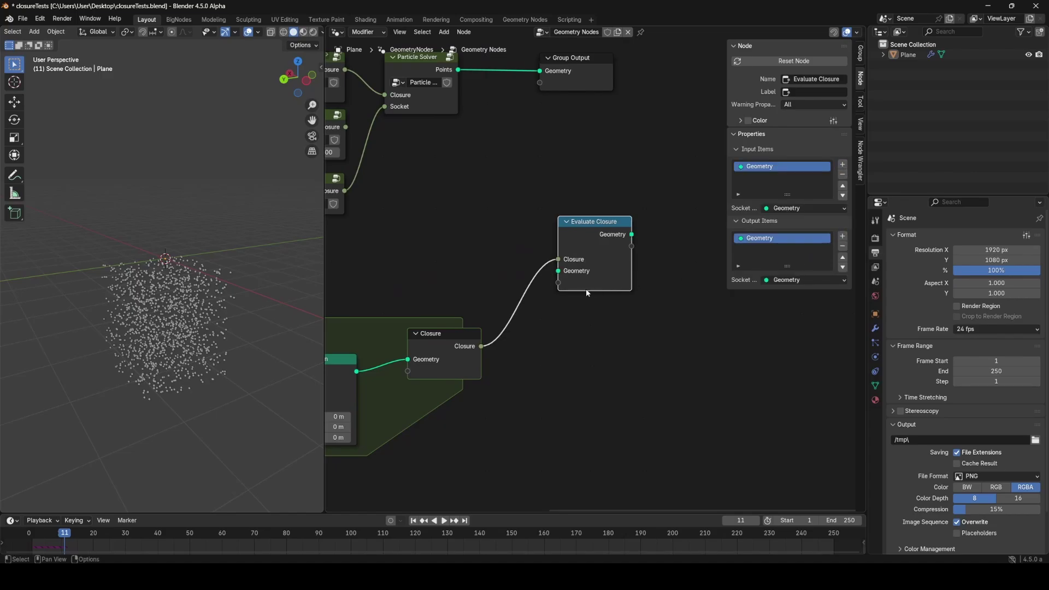
pyautogui.press('n')
# Duplicate the Group Input node, place it before Evaluate Closure, and link its Geometry to that node's Geometry input.
pyautogui.press('Home')
pyautogui.hotkey('shift', 'a')
pyautogui.click(614, 228)
pyautogui.press('Escape')
pyautogui.click(367, 104)
pyautogui.hotkey('shift', 'd')
pyautogui.click(672, 284)
pyautogui.moveTo(634, 255); pyautogui.dragTo(695, 278)
# Preview the Evaluate Closure node's Geometry output with a Viewer node.
pyautogui.press('Home')
pyautogui.keyDown('ctrl'); pyautogui.keyDown('shift'); pyautogui.click(680, 261); pyautogui.keyUp('shift'); pyautogui.keyUp('ctrl')
pyautogui.press('Home')
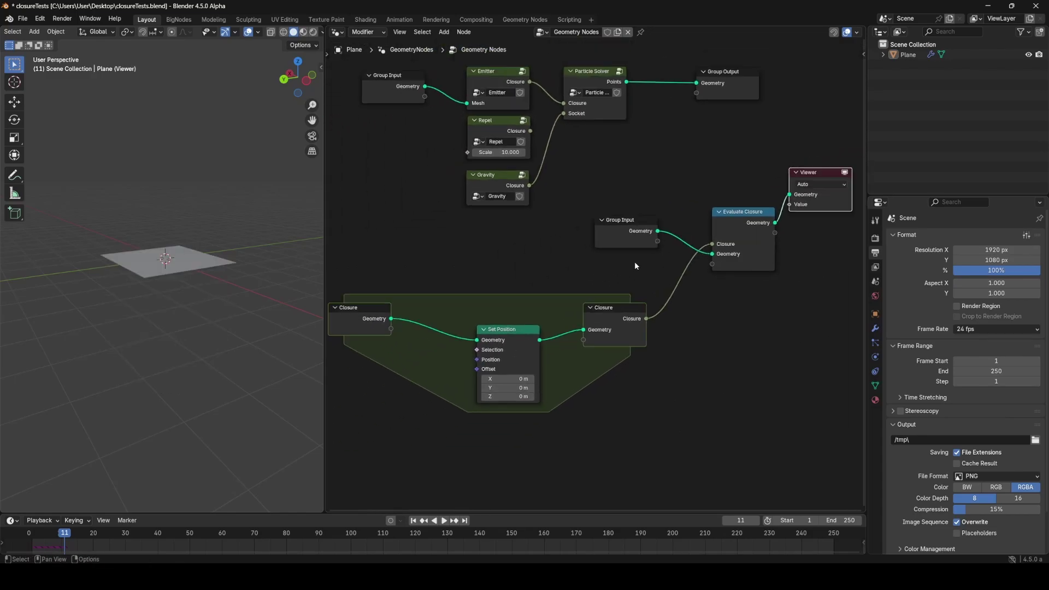
pyautogui.moveTo(643, 289); pyautogui.dragTo(671, 286, button='middle')
# Move the whole Closure zone well below the other nodes and select the Evaluate Closure node.
pyautogui.moveTo(382, 410); pyautogui.dragTo(681, 314)
pyautogui.press('g')
pyautogui.click(541, 440)
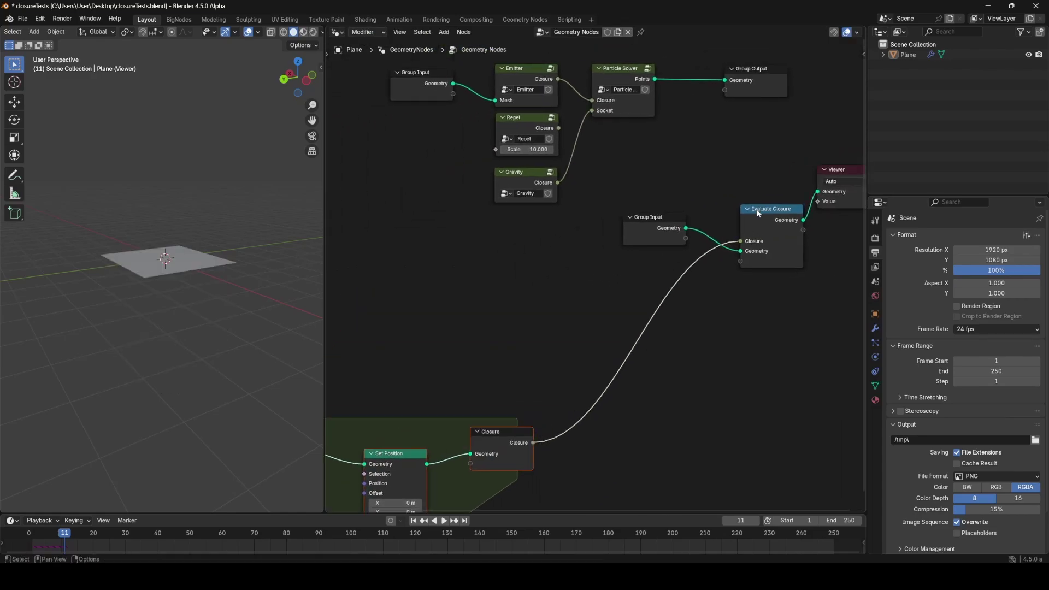
pyautogui.moveTo(755, 196); pyautogui.dragTo(785, 350)
pyautogui.moveTo(629, 409); pyautogui.dragTo(665, 346, button='middle')
pyautogui.scroll(-2, 593, 260)
pyautogui.scroll(-1, 593, 262)
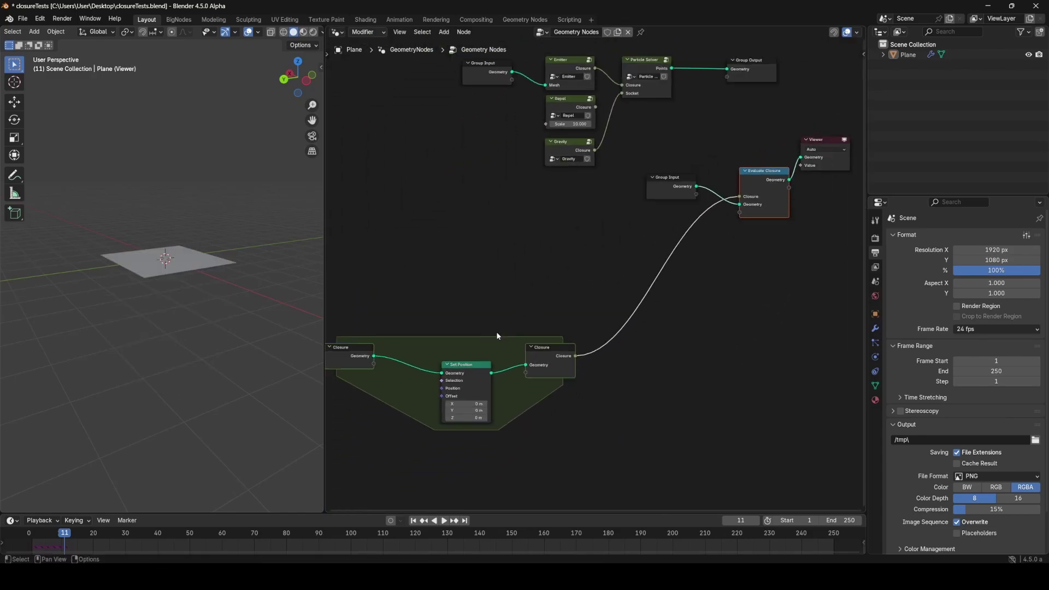
# Circle the Closure zone and the Evaluate Closure node with annotation strokes, and erase the strokes.
pyautogui.moveTo(496, 334); pyautogui.dragTo(524, 317, button='middle')
pyautogui.press('d')
pyautogui.moveTo(383, 401)
pyautogui.mouseDown()
pyautogui.moveTo(619, 381)
pyautogui.moveTo(413, 350)
pyautogui.mouseUp()
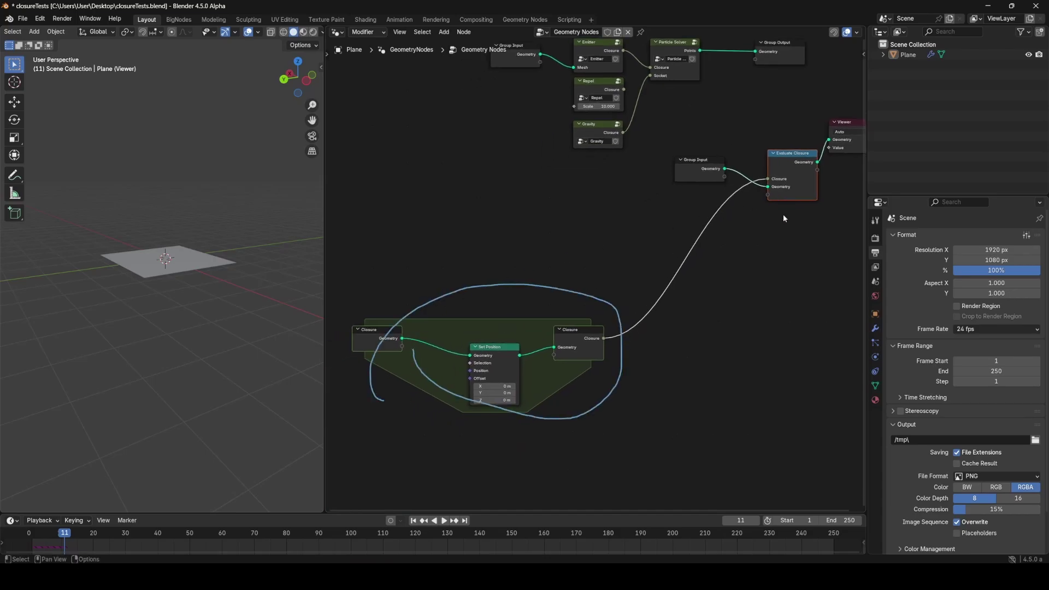
pyautogui.moveTo(795, 140); pyautogui.dragTo(758, 183)
pyautogui.moveTo(761, 189); pyautogui.dragTo(822, 125, button='right')
pyautogui.moveTo(759, 192); pyautogui.dragTo(673, 223, button='middle')
pyautogui.scroll(1, 673, 223)
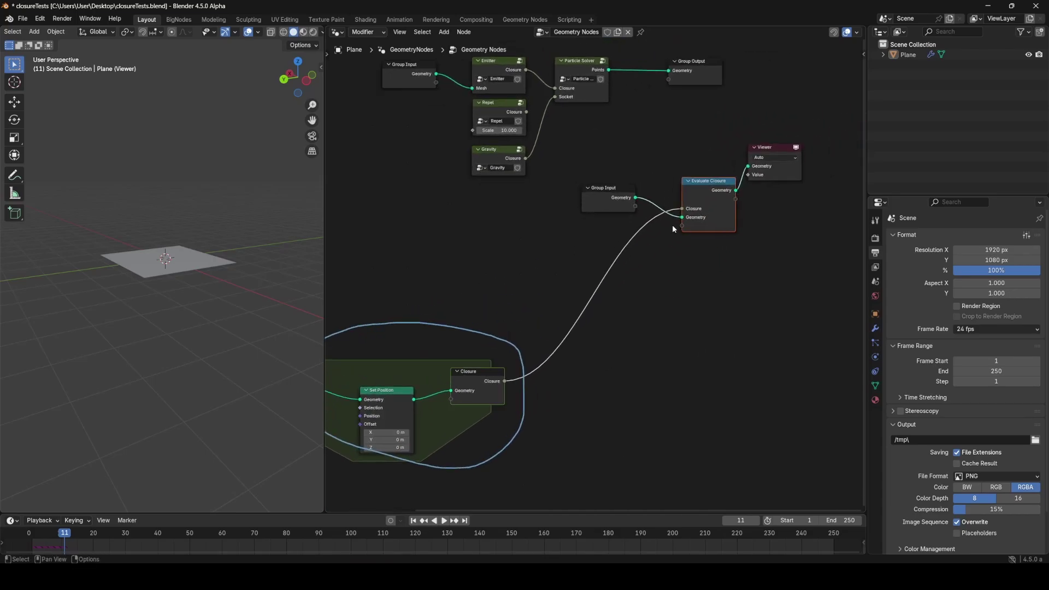
pyautogui.click(644, 204)
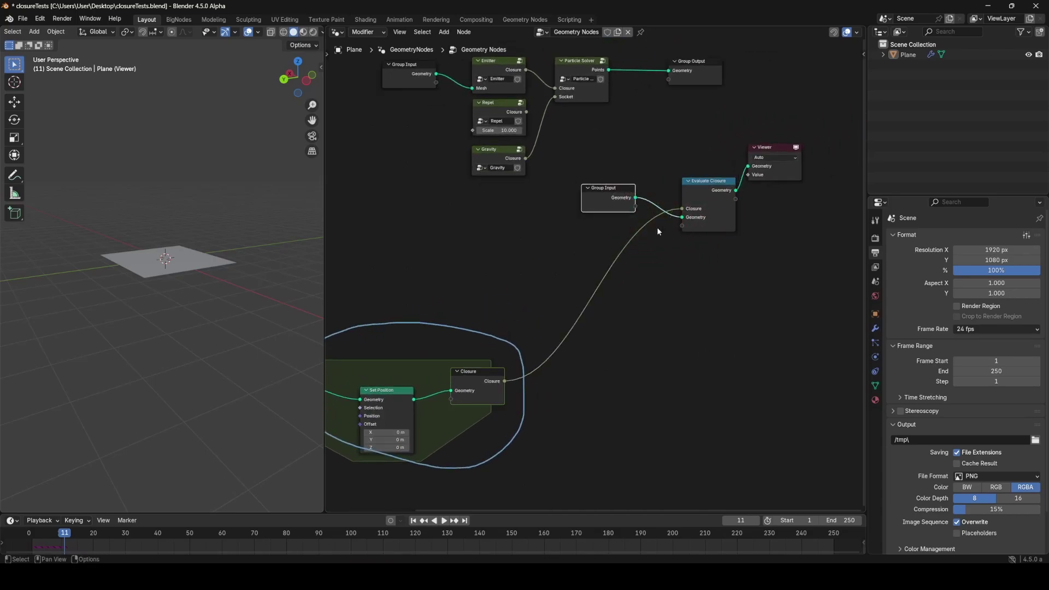
pyautogui.moveTo(539, 358); pyautogui.dragTo(644, 299, button='middle')
pyautogui.scroll(-1, 604, 304)
pyautogui.click(402, 317)
pyautogui.moveTo(403, 317); pyautogui.dragTo(463, 334)
pyautogui.moveTo(448, 328)
pyautogui.mouseDown(button='right')
pyautogui.moveTo(454, 374)
pyautogui.moveTo(503, 387)
pyautogui.mouseUp(button='right')
# Move the Viewer node farther out and slightly below the Evaluate Closure node.
pyautogui.moveTo(701, 245); pyautogui.dragTo(518, 373, button='middle')
pyautogui.scroll(1, 518, 373)
pyautogui.moveTo(688, 322); pyautogui.dragTo(691, 323)
pyautogui.moveTo(719, 227); pyautogui.dragTo(757, 275)
# Set the Z offset of the Set Position node inside the Closure zone to -1 m.
pyautogui.moveTo(490, 356); pyautogui.dragTo(628, 226, button='middle')
pyautogui.scroll(1, 570, 276)
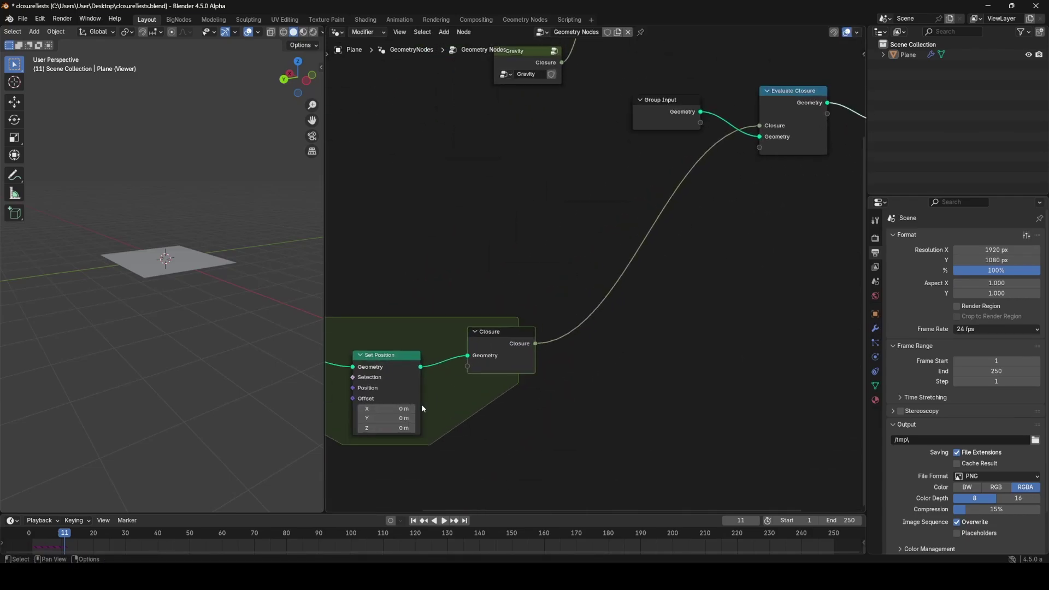
pyautogui.moveTo(403, 428); pyautogui.dragTo(355, 428)
pyautogui.scroll(-3, 436, 409)
pyautogui.moveTo(582, 321); pyautogui.dragTo(555, 351, button='middle')
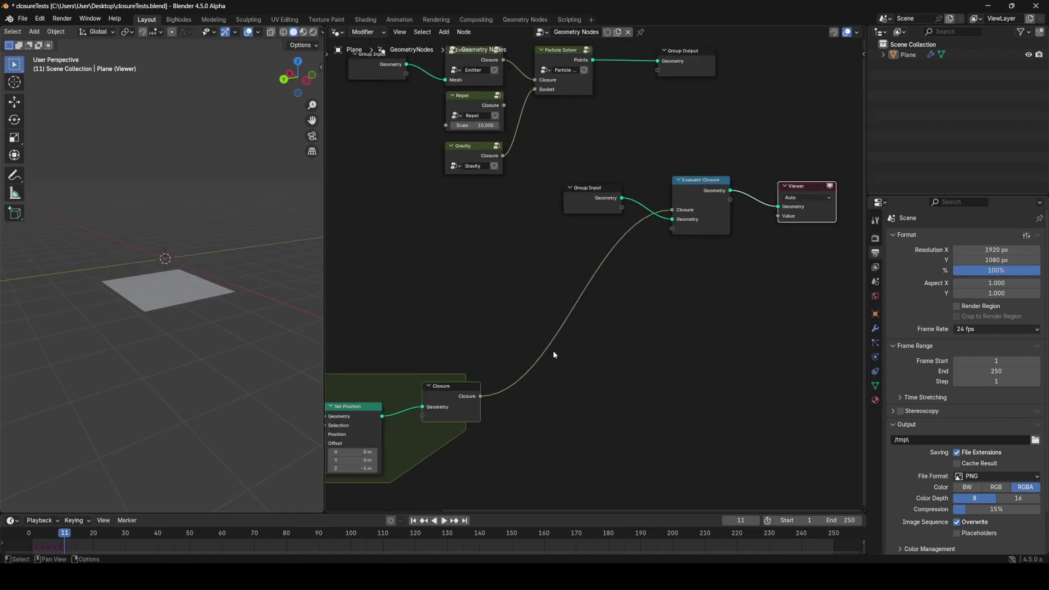
# Trace the flow between Evaluate Closure, the Group Input and the Closure zone with annotation strokes, and erase the strokes.
pyautogui.scroll(-3, 599, 282)
pyautogui.moveTo(603, 286); pyautogui.dragTo(638, 283, button='middle')
pyautogui.moveTo(710, 277); pyautogui.dragTo(712, 173)
pyautogui.moveTo(734, 207)
pyautogui.mouseDown(button='right')
pyautogui.moveTo(723, 253)
pyautogui.moveTo(701, 191)
pyautogui.mouseUp(button='right')
pyautogui.moveTo(719, 213); pyautogui.dragTo(744, 207, button='middle')
pyautogui.moveTo(716, 220); pyautogui.dragTo(536, 374)
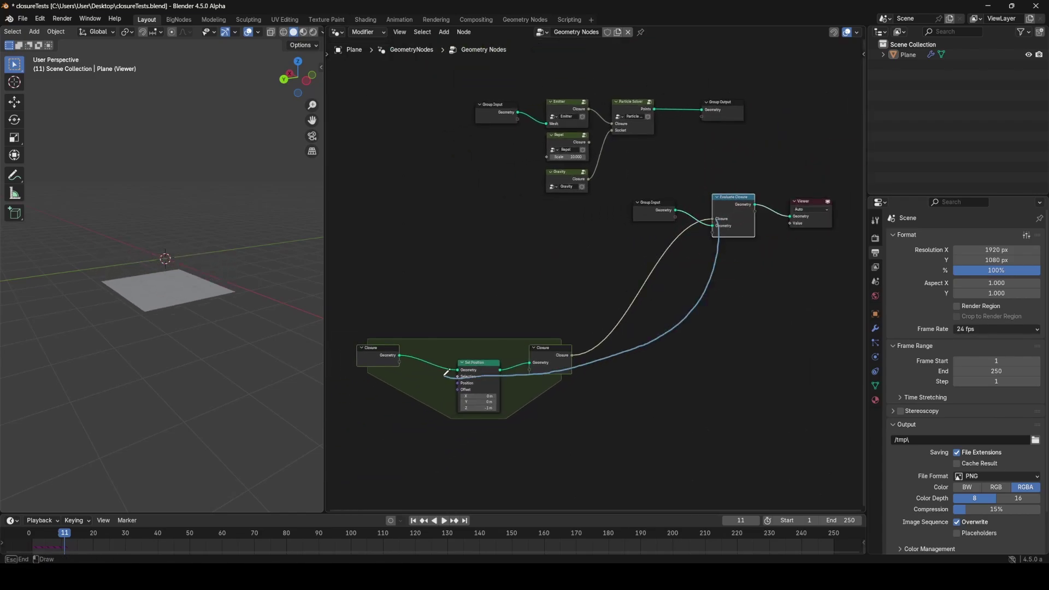
pyautogui.moveTo(394, 357); pyautogui.dragTo(447, 368)
pyautogui.moveTo(677, 211); pyautogui.dragTo(460, 272)
pyautogui.moveTo(360, 347); pyautogui.dragTo(362, 348)
pyautogui.scroll(-7, 371, 355)
pyautogui.moveTo(465, 350); pyautogui.dragTo(573, 311, button='right')
# Move the whole Closure zone closer to the Evaluate Closure node, keeping it below the Group Input.
pyautogui.scroll(5, 667, 326)
pyautogui.moveTo(382, 317); pyautogui.dragTo(673, 437)
pyautogui.press('g')
pyautogui.click(757, 368)
pyautogui.moveTo(730, 361); pyautogui.dragTo(636, 379, button='middle')
pyautogui.scroll(5, 604, 316)
pyautogui.scroll(-2, 600, 321)
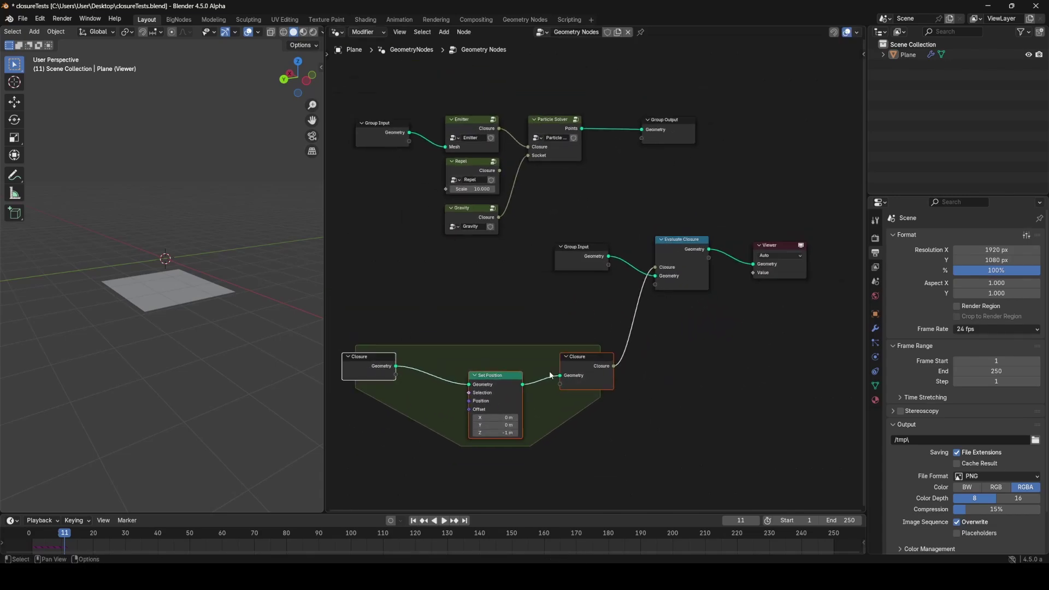
# Duplicate the Set Position node outside the Closure zone, splice it after the lower Group Input to preview it, and detach it again.
pyautogui.click(521, 355)
pyautogui.hotkey('shift', 'd')
pyautogui.click(668, 195)
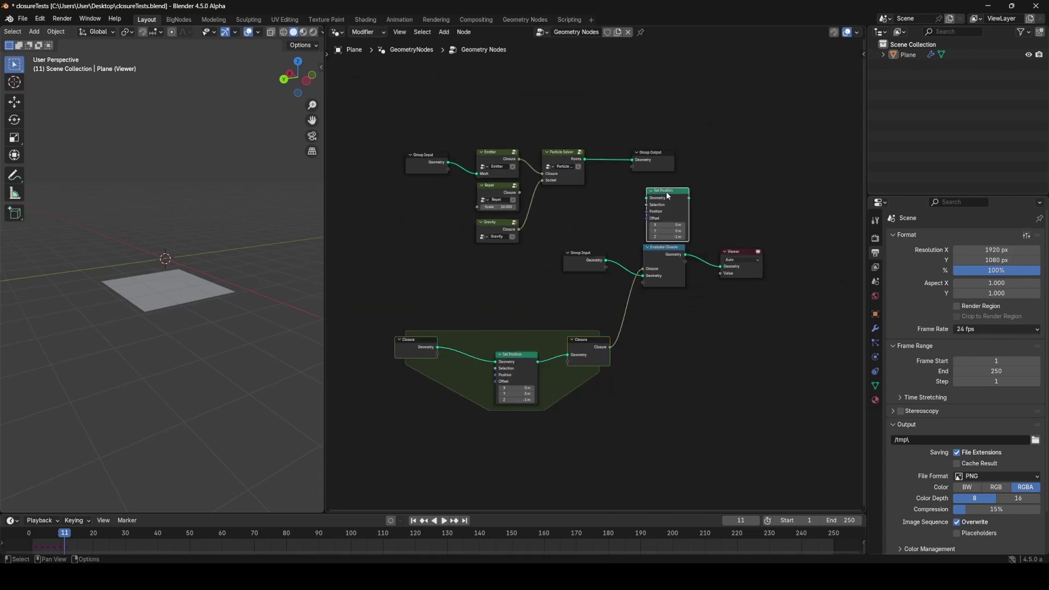
pyautogui.moveTo(604, 264); pyautogui.dragTo(636, 250)
pyautogui.moveTo(647, 195); pyautogui.dragTo(648, 197)
pyautogui.keyDown('ctrl'); pyautogui.keyDown('shift'); pyautogui.click(681, 196); pyautogui.keyUp('shift'); pyautogui.keyUp('ctrl')
pyautogui.keyDown('alt'); pyautogui.moveTo(669, 202); pyautogui.dragTo(681, 367); pyautogui.keyUp('alt')
# Reconnect the Evaluate Closure geometry output to the Viewer and delete the duplicated Set Position node.
pyautogui.moveTo(685, 254); pyautogui.dragTo(724, 265)
pyautogui.moveTo(623, 332); pyautogui.dragTo(671, 328, button='middle')
pyautogui.scroll(2, 673, 327)
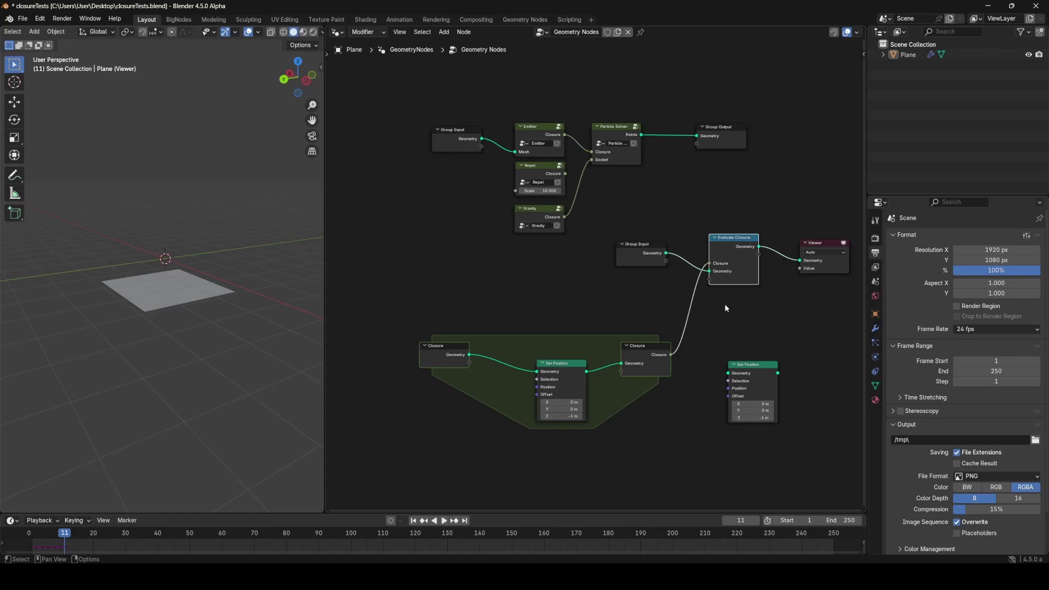
pyautogui.click(758, 367)
pyautogui.press('x')
# Preview the Points output of the Particle Solver group node through the Viewer.
pyautogui.moveTo(611, 228); pyautogui.dragTo(601, 359, button='middle')
pyautogui.scroll(5, 606, 341)
pyautogui.keyDown('ctrl'); pyautogui.keyDown('shift'); pyautogui.click(613, 257); pyautogui.keyUp('shift'); pyautogui.keyUp('ctrl')
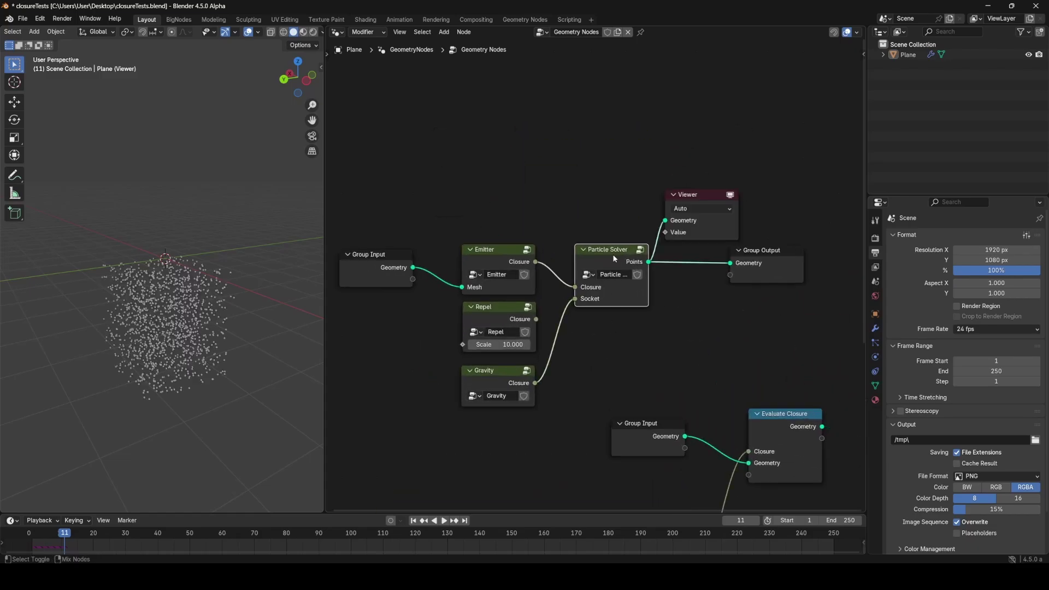
# Play the animation to watch the particle simulation with the Gravity closure connected, and stop playback.
pyautogui.moveTo(579, 322); pyautogui.dragTo(633, 287, button='middle')
pyautogui.scroll(2, 634, 287)
pyautogui.press('space')
pyautogui.click(812, 531)
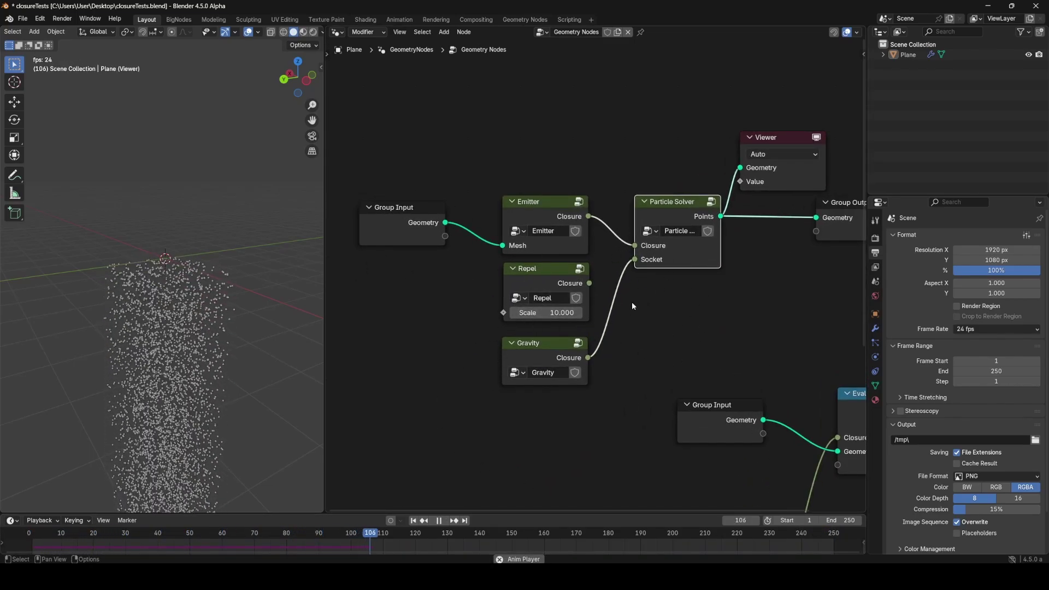
pyautogui.moveTo(597, 355); pyautogui.dragTo(573, 350, button='middle')
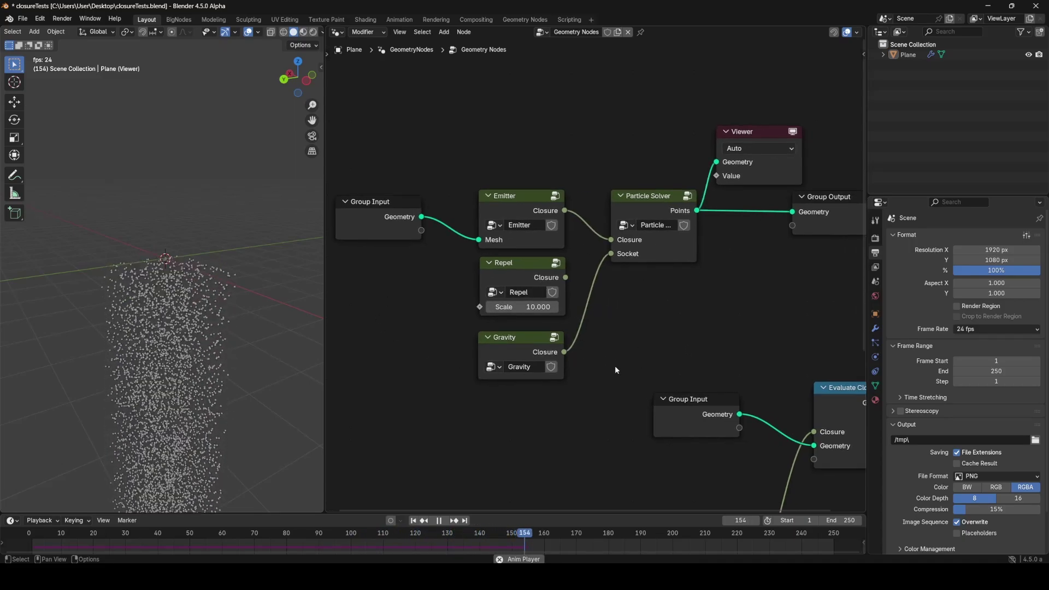
pyautogui.press('space')
# Space the Emitter, Repel and Gravity group nodes farther apart vertically in the main node tree.
pyautogui.moveTo(518, 267); pyautogui.dragTo(514, 269)
pyautogui.moveTo(477, 143); pyautogui.dragTo(553, 427)
pyautogui.click(543, 402)
pyautogui.moveTo(510, 276); pyautogui.dragTo(510, 280)
pyautogui.moveTo(511, 200)
pyautogui.mouseDown()
pyautogui.moveTo(495, 195)
pyautogui.moveTo(509, 181)
pyautogui.mouseUp()
pyautogui.moveTo(503, 236); pyautogui.dragTo(553, 237, button='middle')
pyautogui.moveTo(649, 308); pyautogui.dragTo(611, 318, button='middle')
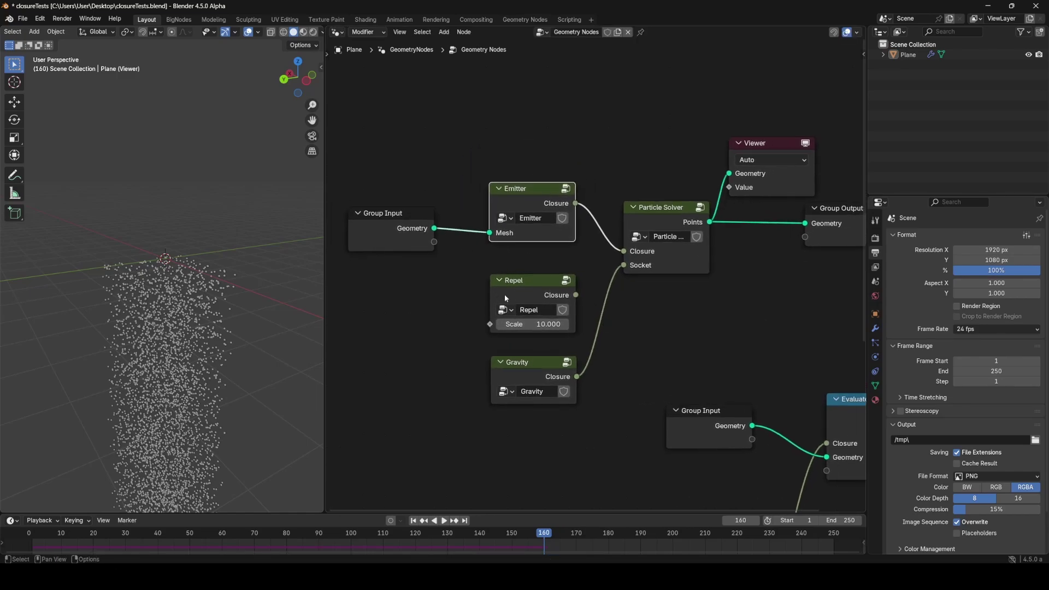
# Open the Gravity node group and examine its Closure zone and the Geometry and dt inputs.
pyautogui.keyDown('ctrl'); pyautogui.hscroll(1, 502, 305); pyautogui.keyUp('ctrl')
pyautogui.scroll(2, 497, 349)
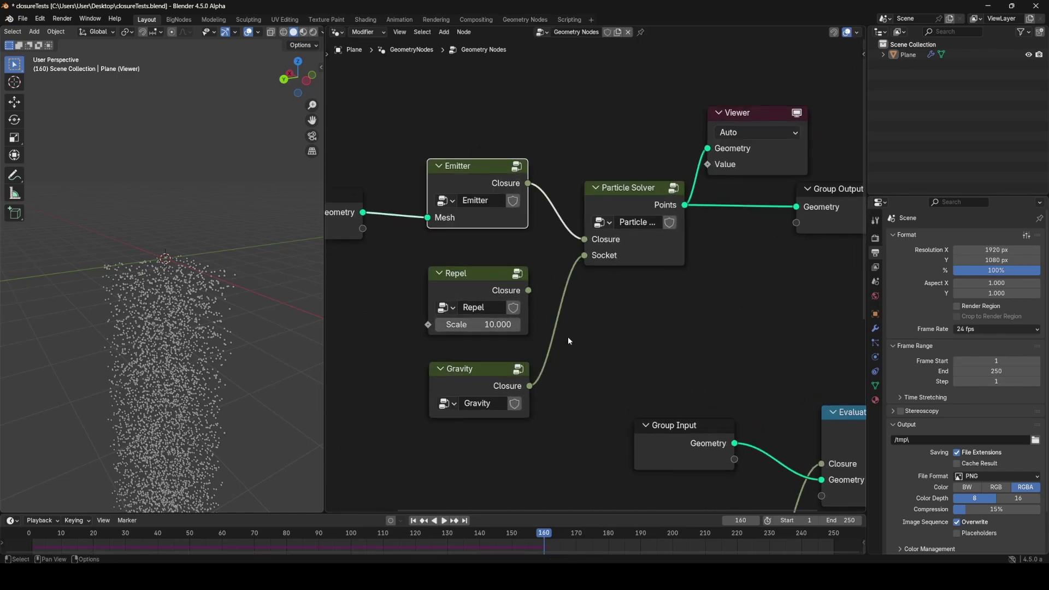
pyautogui.moveTo(573, 355); pyautogui.dragTo(609, 346, button='middle')
pyautogui.scroll(1, 581, 291)
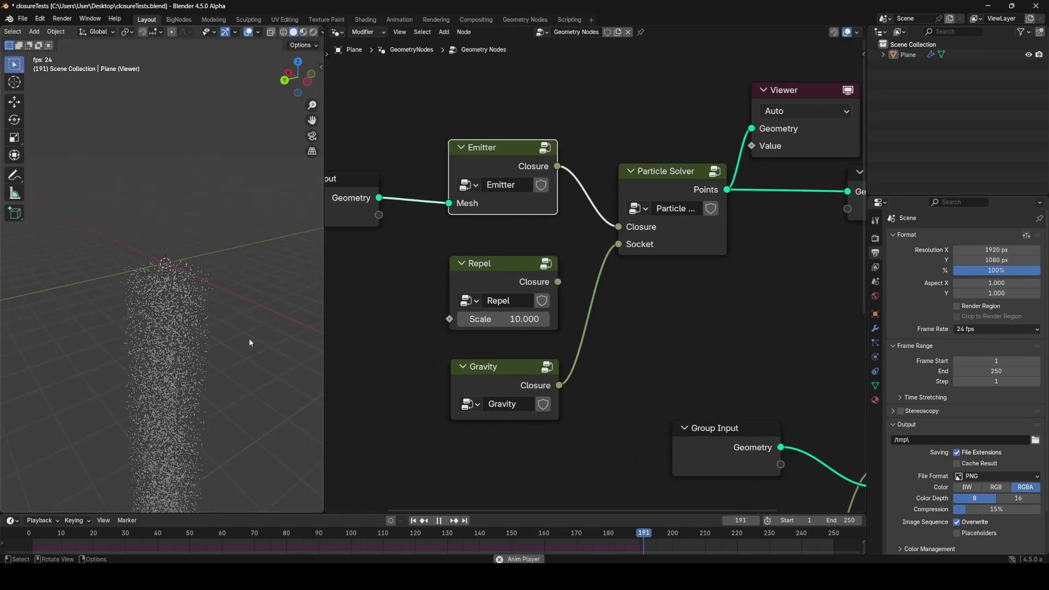
pyautogui.click(484, 375)
pyautogui.press('Tab')
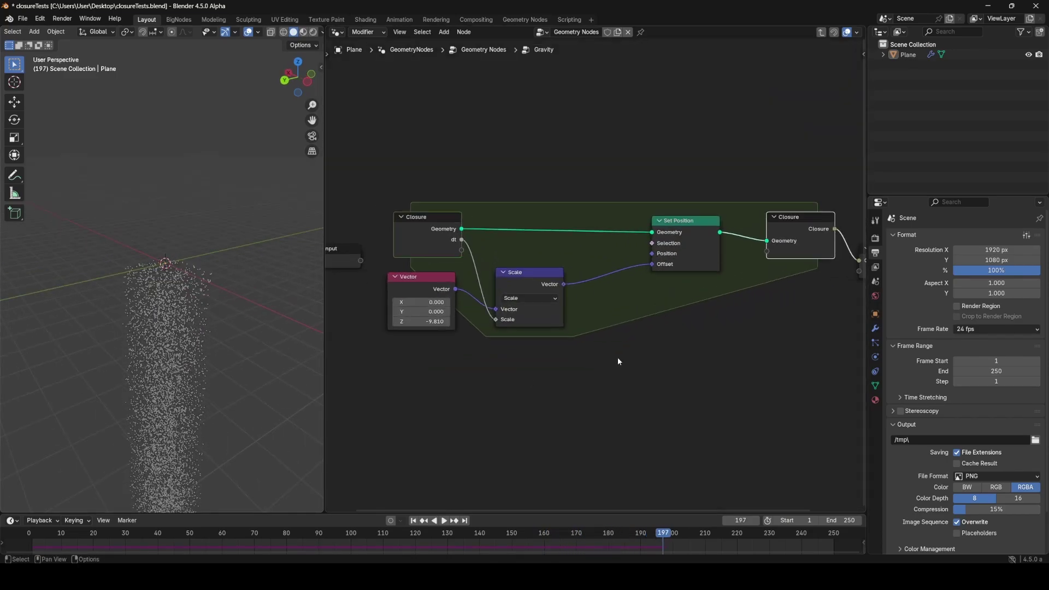
pyautogui.moveTo(415, 169); pyautogui.dragTo(776, 420)
pyautogui.moveTo(437, 247); pyautogui.dragTo(445, 244)
pyautogui.moveTo(508, 238); pyautogui.dragTo(443, 255)
pyautogui.scroll(2, 444, 280)
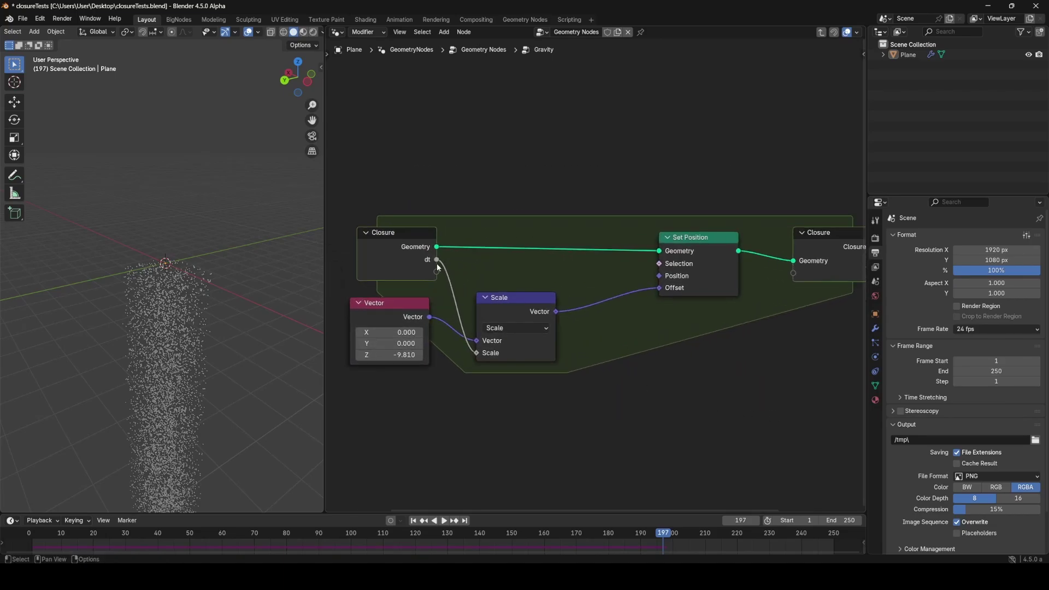
# Examine how the Gravity group's Scale node combines the vector with dt for the Set Position offset.
pyautogui.scroll(-1, 496, 374)
pyautogui.moveTo(499, 378); pyautogui.dragTo(530, 377, button='middle')
pyautogui.scroll(-2, 548, 354)
pyautogui.scroll(2, 547, 355)
pyautogui.click(535, 369)
pyautogui.moveTo(541, 306); pyautogui.dragTo(545, 307)
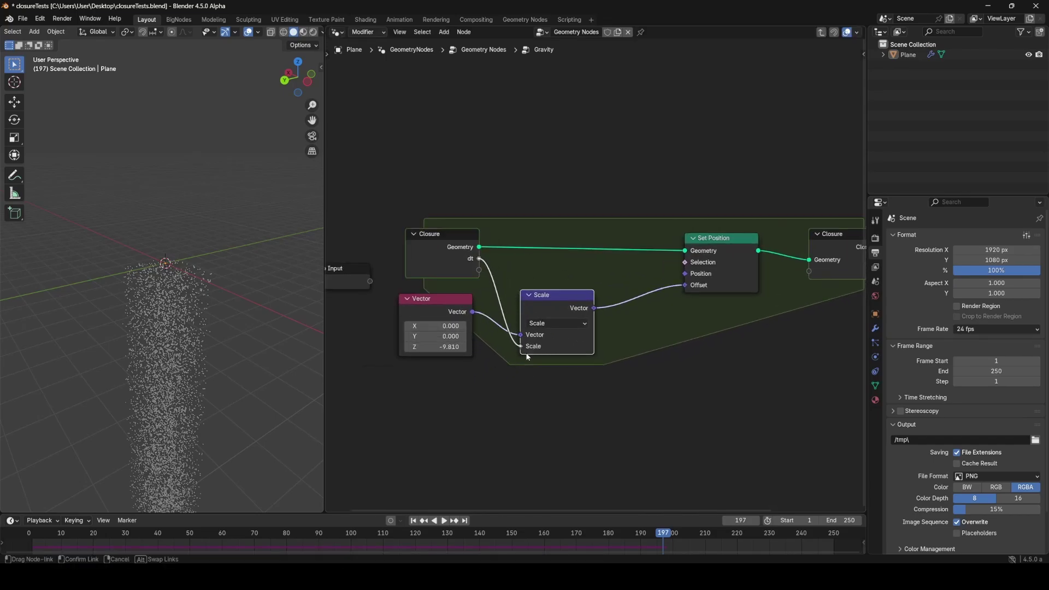
# Leave the Gravity group, open the Particle Solver group and examine the Evaluate Closure nodes in its simulation zone.
pyautogui.press('Tab')
pyautogui.click(650, 230)
pyautogui.press('Tab')
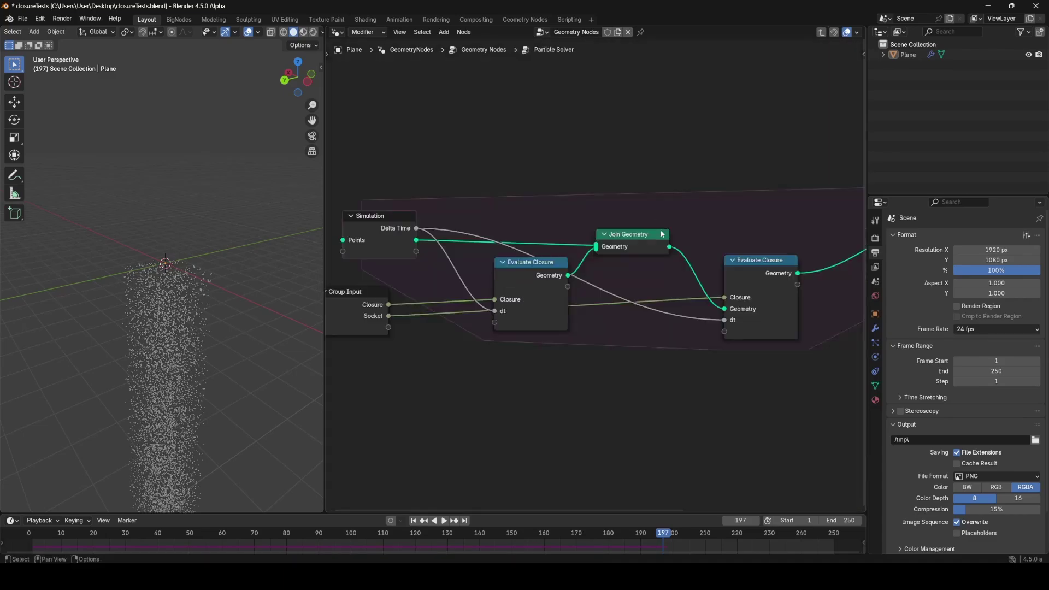
pyautogui.scroll(-4, 641, 313)
pyautogui.scroll(5, 641, 313)
pyautogui.moveTo(598, 301); pyautogui.dragTo(564, 306, button='middle')
pyautogui.scroll(1, 562, 304)
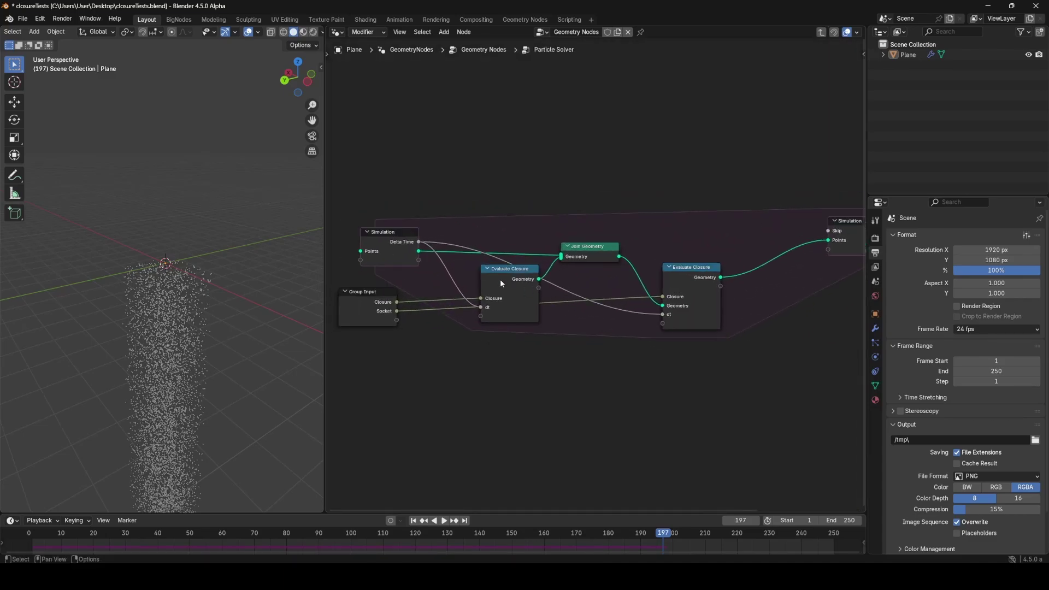
pyautogui.moveTo(419, 241); pyautogui.dragTo(470, 156)
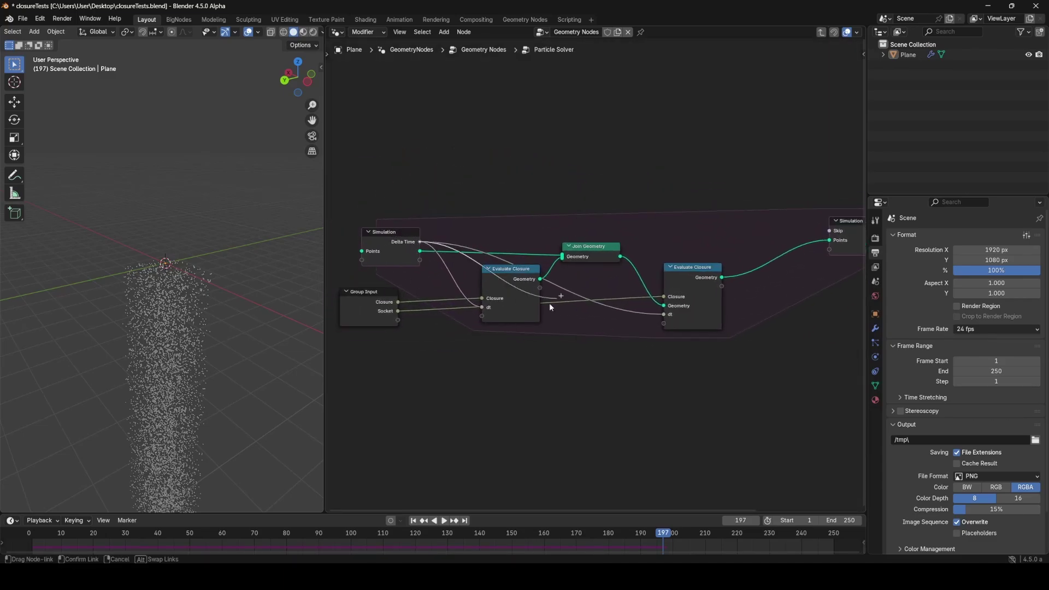
# Try adding a Set Position node inside the Particle Solver group, and undo the addition.
pyautogui.scroll(-3, 599, 317)
pyautogui.moveTo(601, 304); pyautogui.dragTo(667, 302)
pyautogui.write('set')
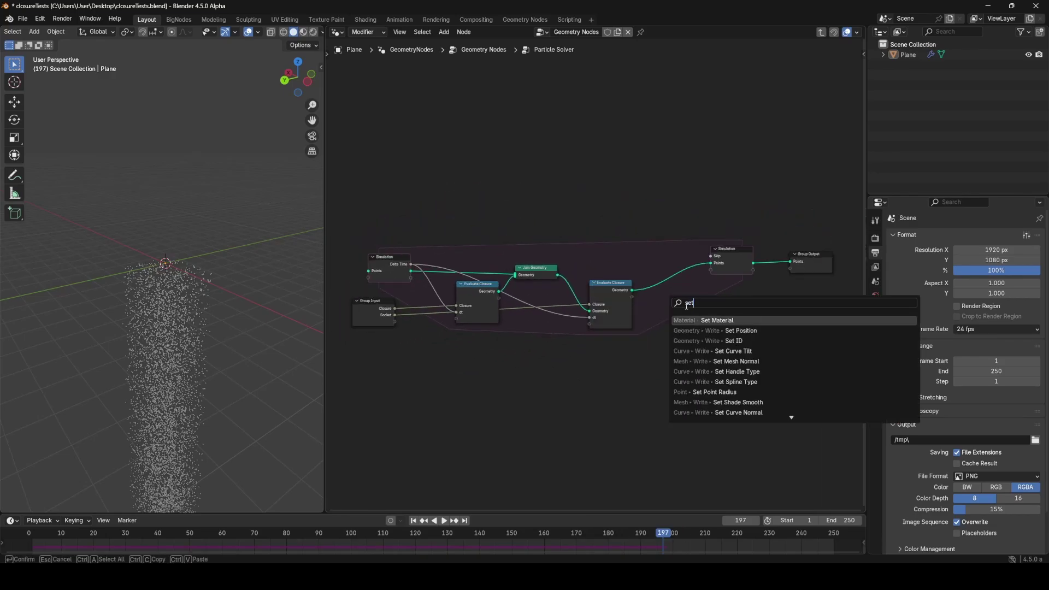
pyautogui.click(688, 327)
pyautogui.moveTo(551, 304); pyautogui.dragTo(593, 310, button='middle')
pyautogui.moveTo(479, 371); pyautogui.dragTo(658, 256)
pyautogui.moveTo(452, 271); pyautogui.dragTo(831, 281)
pyautogui.hotkey('ctrl', 'z')
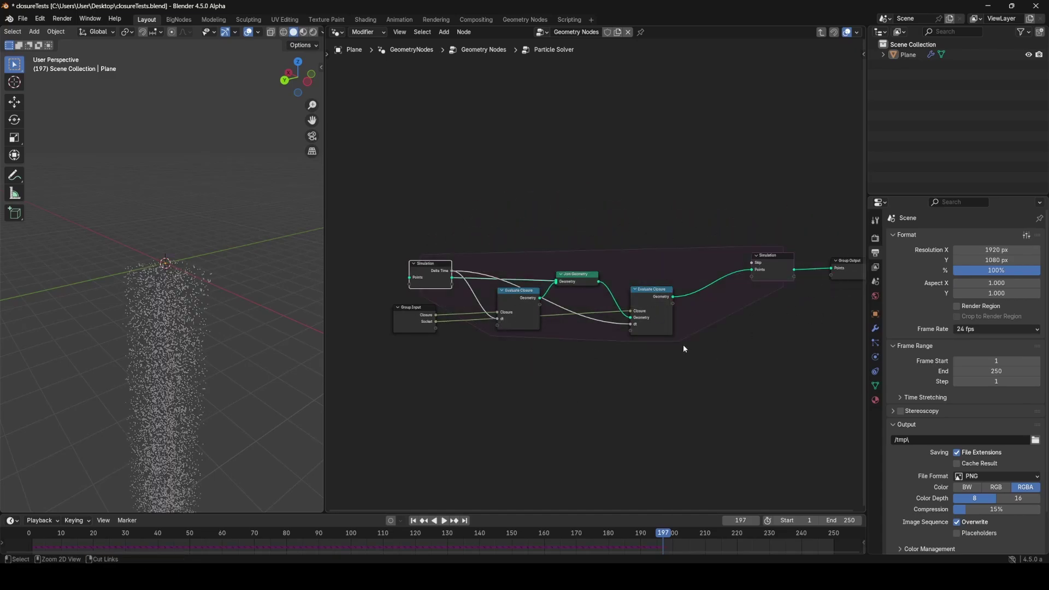
# Examine the Group Input and Evaluate Closure connections in the Particle Solver group, and return to the main node tree.
pyautogui.moveTo(427, 211); pyautogui.dragTo(683, 382)
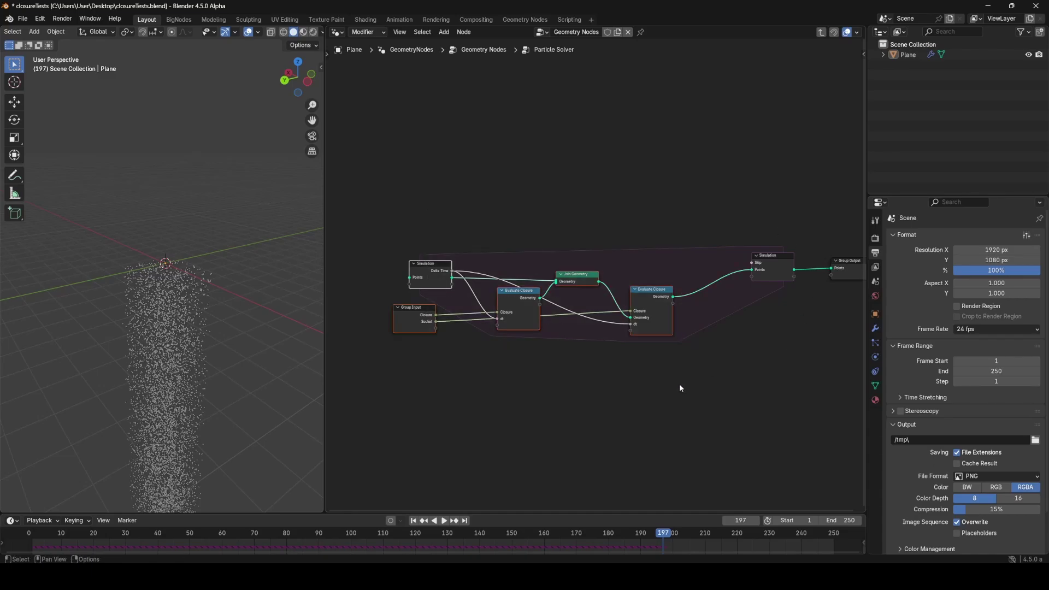
pyautogui.moveTo(645, 362); pyautogui.dragTo(675, 386, button='middle')
pyautogui.scroll(3, 674, 385)
pyautogui.click(595, 378)
pyautogui.moveTo(472, 221); pyautogui.dragTo(696, 441)
pyautogui.click(691, 441)
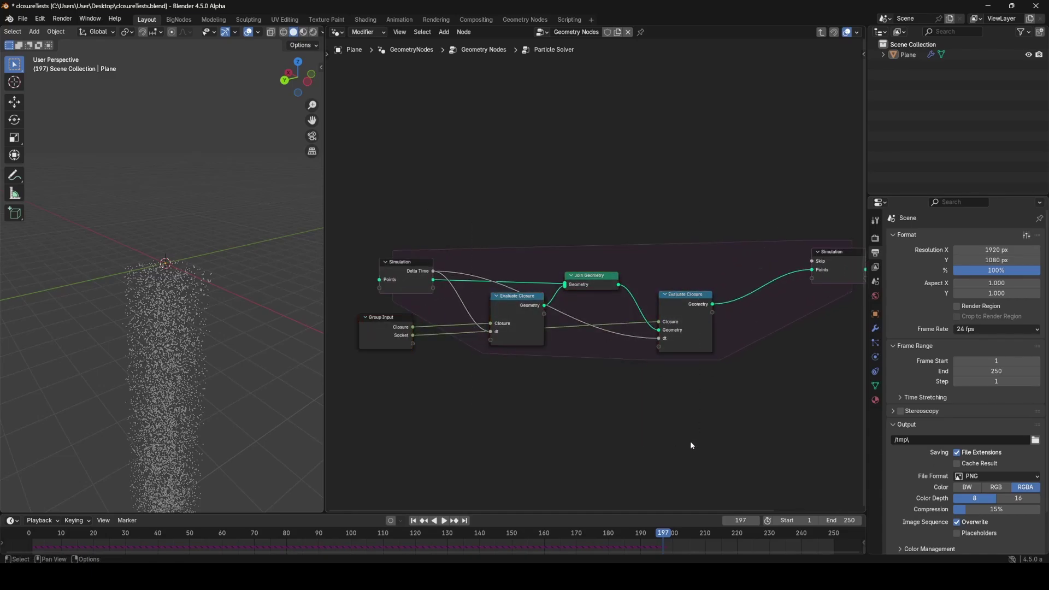
pyautogui.press('Tab')
pyautogui.scroll(1, 647, 323)
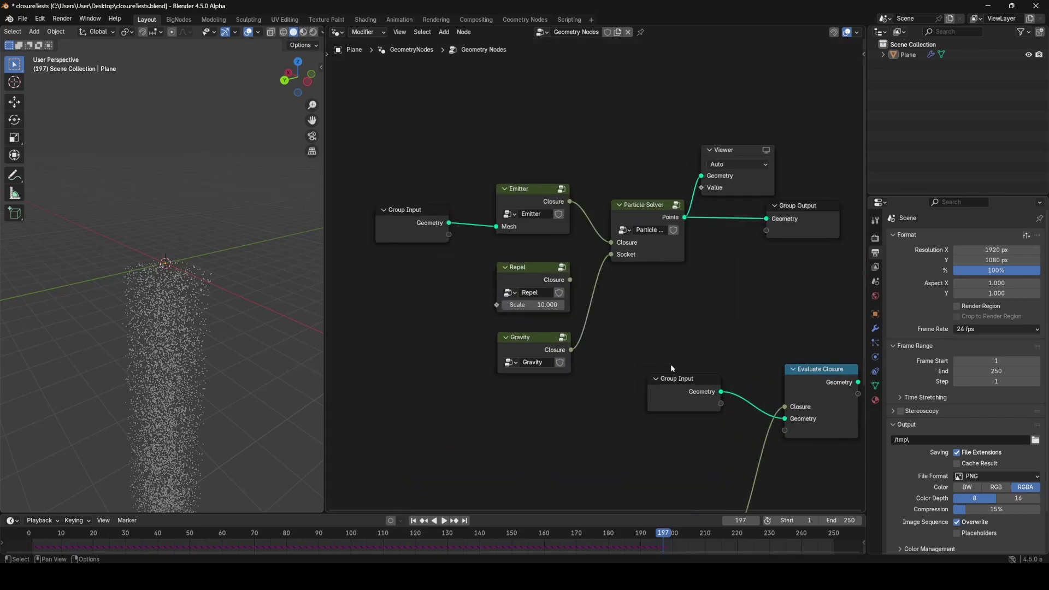
# Open the Gravity group again, review the nodes in its Closure zone, and return to the main node tree.
pyautogui.click(548, 348)
pyautogui.press('Tab')
pyautogui.moveTo(453, 244); pyautogui.dragTo(511, 266, button='middle')
pyautogui.moveTo(492, 202); pyautogui.dragTo(647, 398)
pyautogui.press('Tab')
pyautogui.moveTo(627, 323); pyautogui.dragTo(637, 282, button='middle')
pyautogui.scroll(2, 679, 282)
pyautogui.press('Tab')
pyautogui.scroll(-6, 575, 343)
pyautogui.moveTo(458, 194); pyautogui.dragTo(763, 421)
pyautogui.press('Tab')
# Reopen the Particle Solver group, examine how Delta Time and the geometry reach both Evaluate Closure nodes, and leave the group.
pyautogui.click(682, 198)
pyautogui.press('Tab')
pyautogui.moveTo(664, 249); pyautogui.dragTo(724, 372)
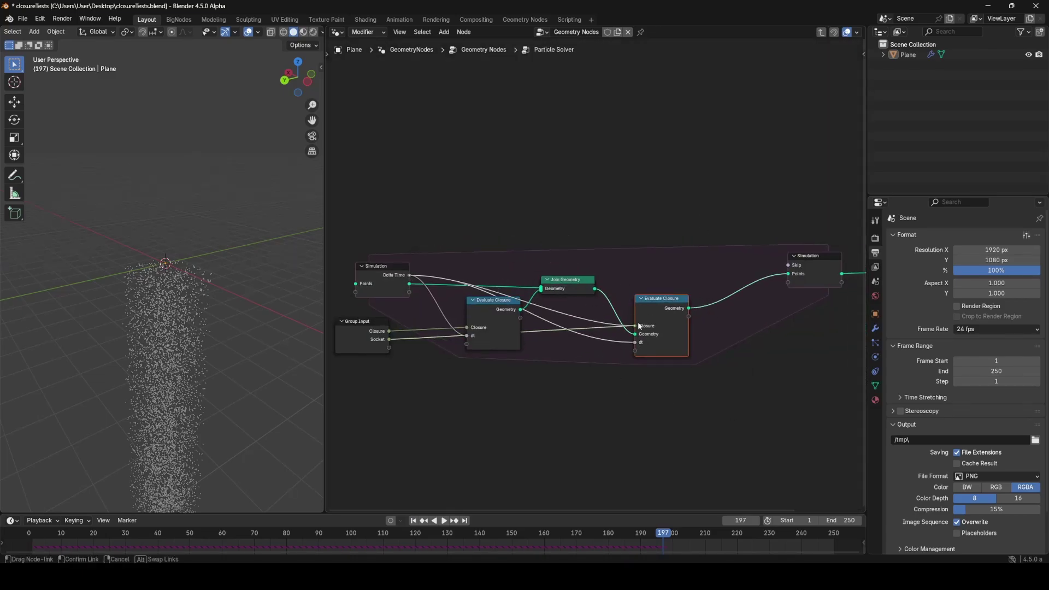
pyautogui.click(667, 366)
pyautogui.moveTo(546, 377); pyautogui.dragTo(514, 370, button='middle')
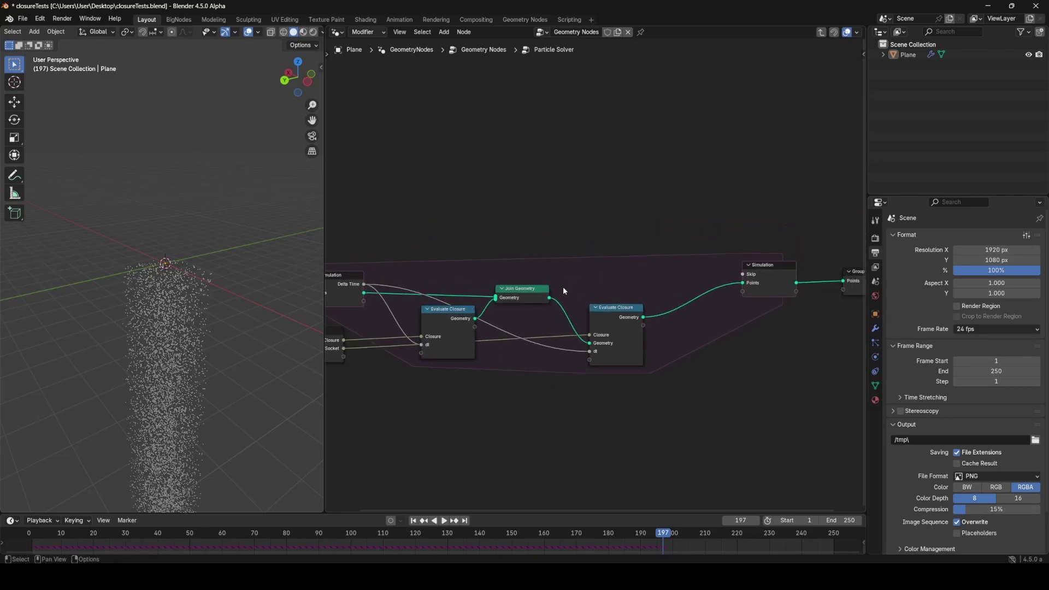
pyautogui.moveTo(555, 291); pyautogui.dragTo(648, 247, button='middle')
pyautogui.scroll(2, 601, 342)
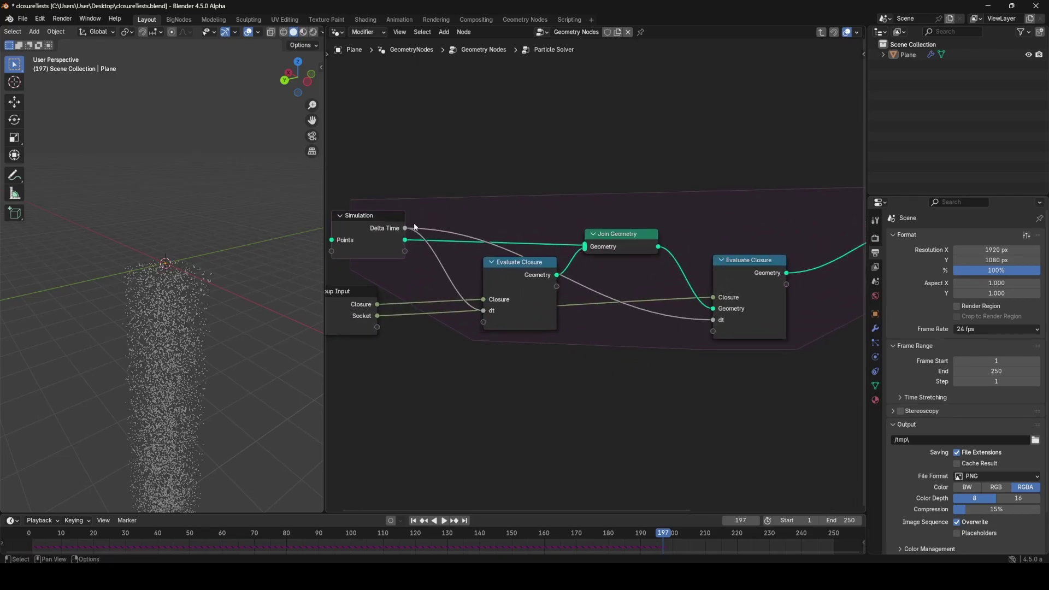
pyautogui.moveTo(515, 281)
pyautogui.mouseDown()
pyautogui.moveTo(523, 303)
pyautogui.moveTo(515, 276)
pyautogui.mouseUp()
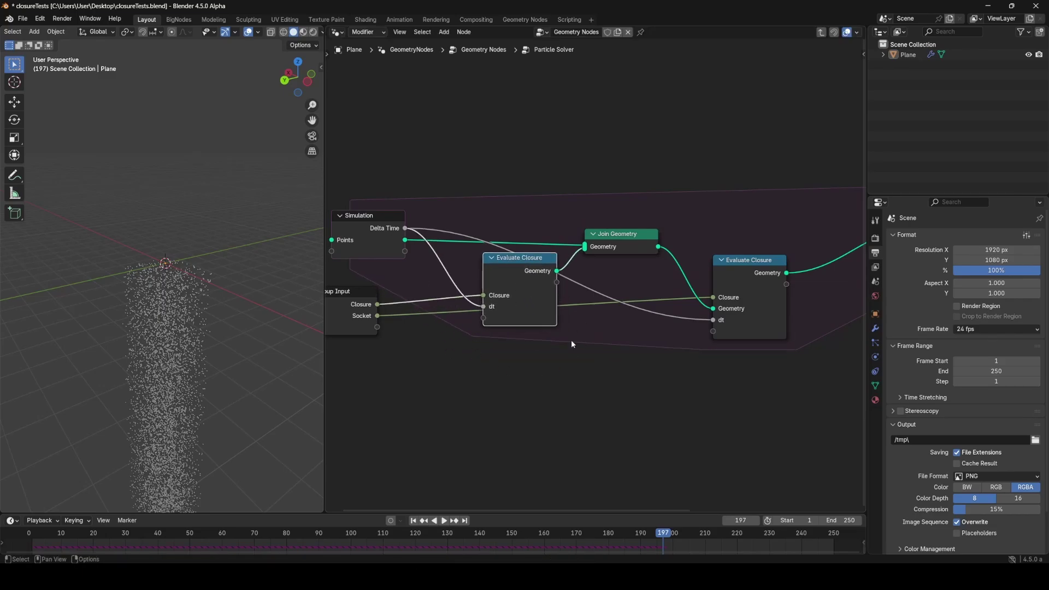
pyautogui.moveTo(580, 310); pyautogui.dragTo(650, 318, button='middle')
pyautogui.scroll(1, 590, 280)
pyautogui.moveTo(601, 281); pyautogui.dragTo(602, 305)
pyautogui.press('Tab')
# Select the Gravity node, look briefly inside its group, and return to the main node tree.
pyautogui.click(610, 369)
pyautogui.click(592, 299)
pyautogui.press('Tab')
pyautogui.press('Tab')
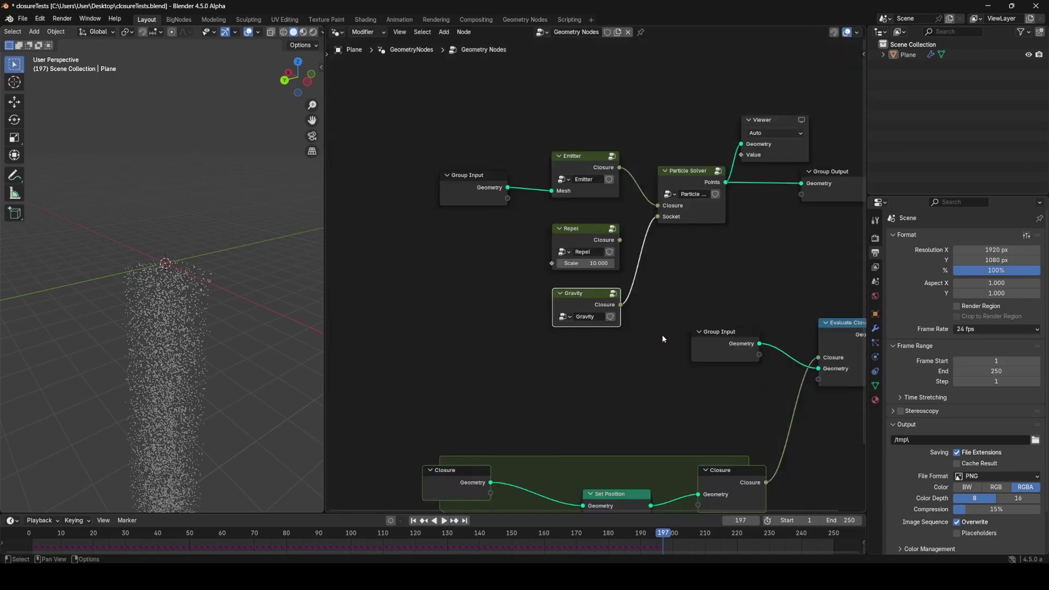
# Connect the Repel node's Closure output to the Particle Solver's Socket input, replacing the Gravity link.
pyautogui.moveTo(677, 335); pyautogui.dragTo(595, 281, button='middle')
pyautogui.click(542, 258)
pyautogui.moveTo(543, 259); pyautogui.dragTo(613, 229)
# Play the animation while viewing the particles from above to check the Repel behaviour, and stop playback.
pyautogui.press('space')
pyautogui.moveTo(246, 328); pyautogui.dragTo(207, 334, button='middle')
pyautogui.scroll(2, 207, 335)
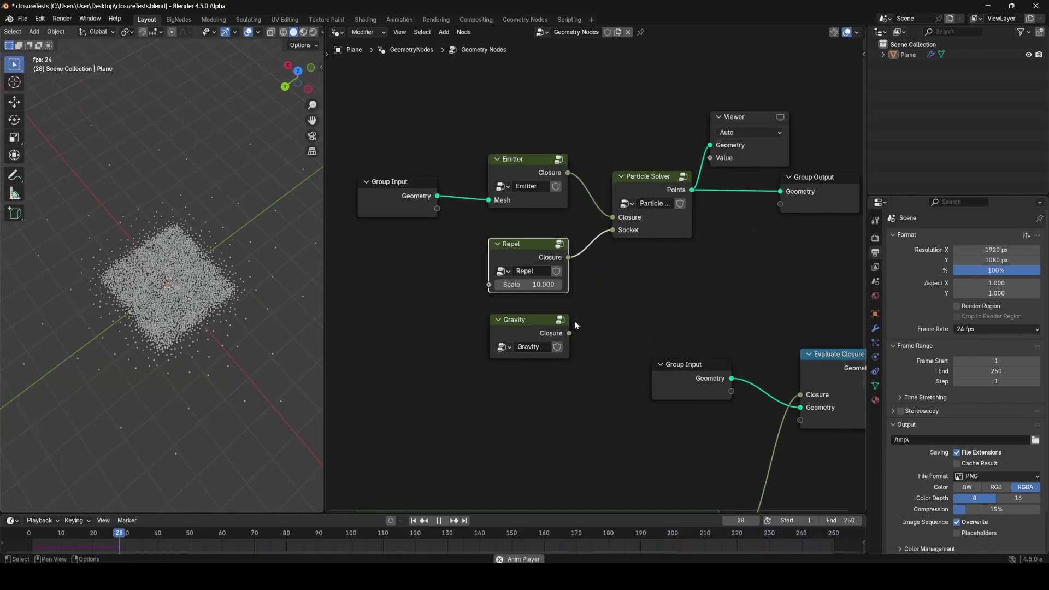
pyautogui.press('space')
pyautogui.scroll(2, 644, 304)
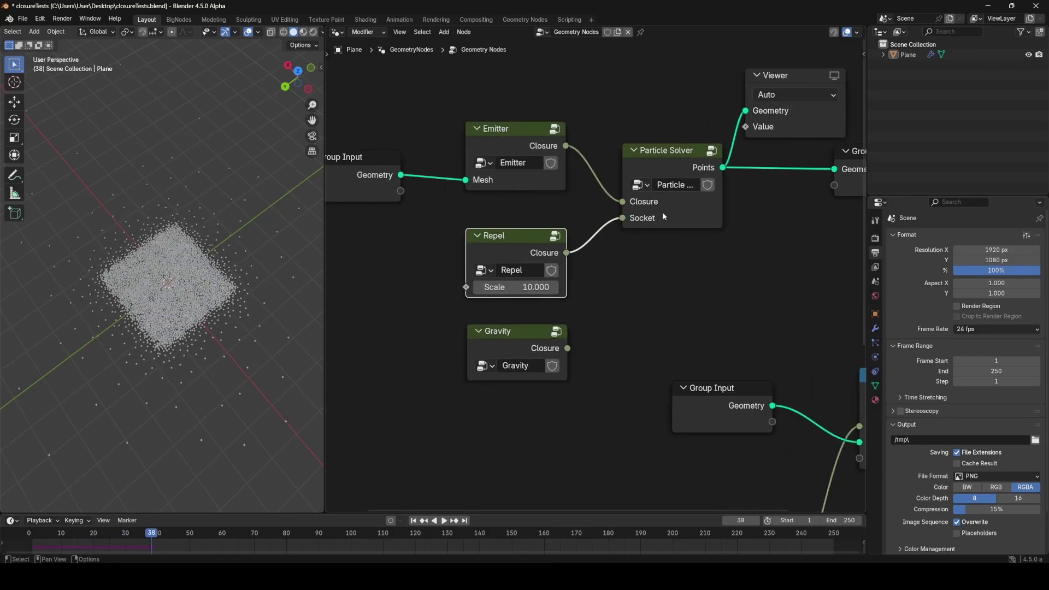
# Try adding a join node for combining the Gravity and Repel closures, and delete it.
pyautogui.moveTo(568, 348); pyautogui.dragTo(624, 333)
pyautogui.hotkey('shift', 'a')
pyautogui.click(604, 323)
pyautogui.write('join')
pyautogui.press('Return')
pyautogui.click(710, 273)
pyautogui.moveTo(710, 273); pyautogui.dragTo(713, 296)
pyautogui.press('x')
# Open the Repel node group and frame its whole Closure zone to examine the nodes.
pyautogui.click(533, 250)
pyautogui.press('Tab')
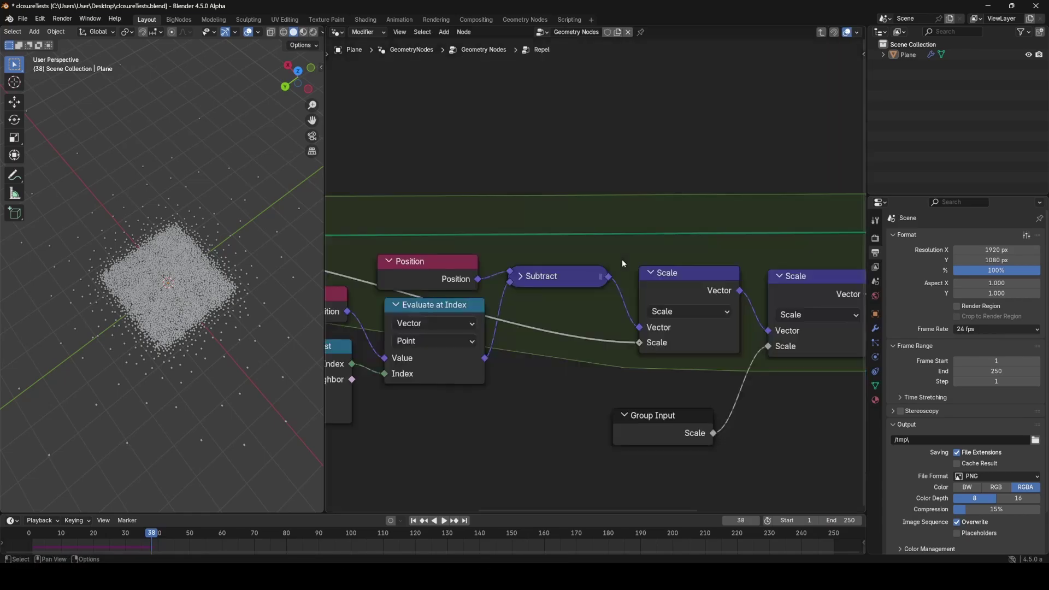
pyautogui.press('Home')
pyautogui.scroll(3, 557, 291)
pyautogui.moveTo(418, 214); pyautogui.dragTo(768, 407)
pyautogui.scroll(-2, 625, 369)
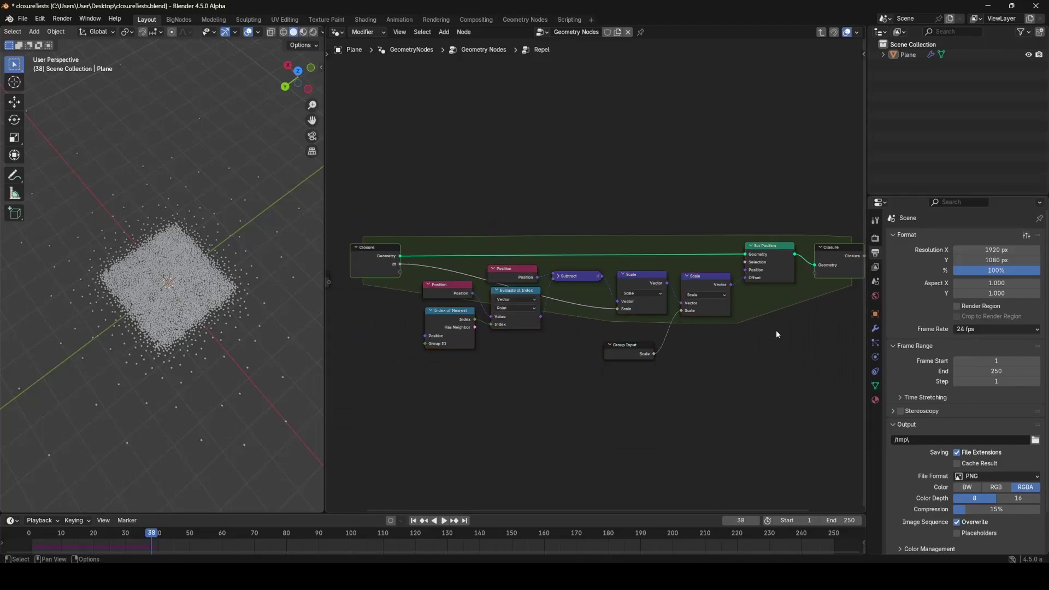
# Leave the Repel group, look briefly inside the Particle Solver group, and return to the main node tree.
pyautogui.press('Tab')
pyautogui.click(632, 213)
pyautogui.press('Tab')
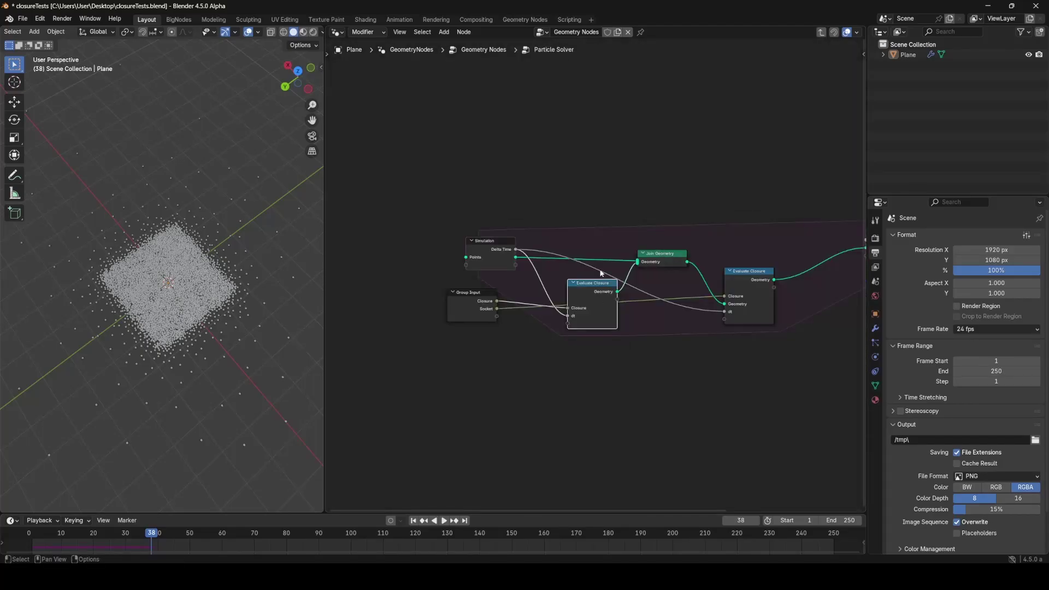
pyautogui.press('Tab')
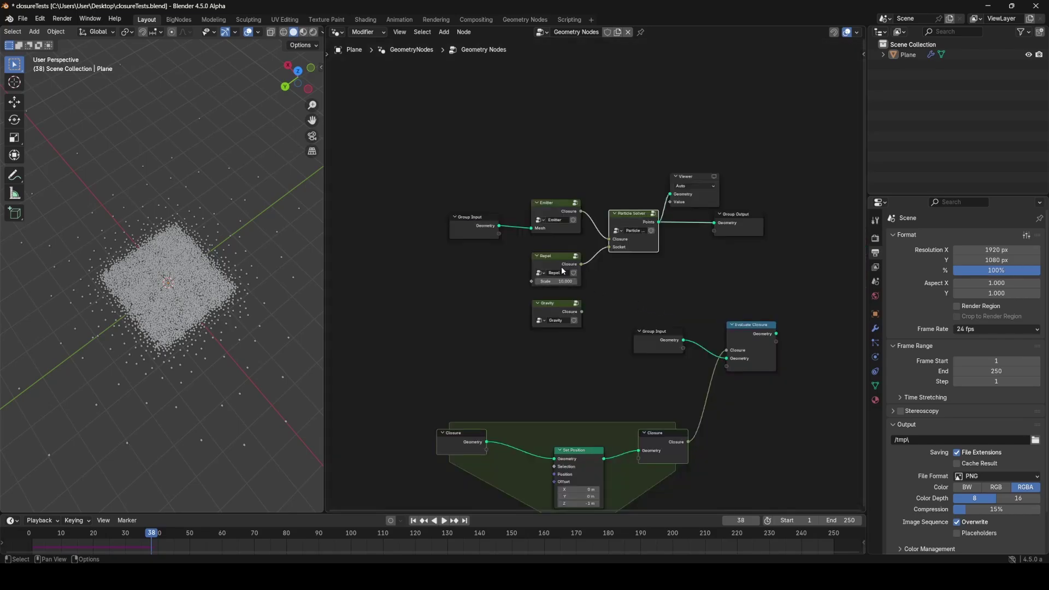
# Reopen the Repel group, examine its Closure zone from the dt input through to Group Output, and return to the main tree.
pyautogui.click(561, 267)
pyautogui.press('Tab')
pyautogui.scroll(3, 574, 326)
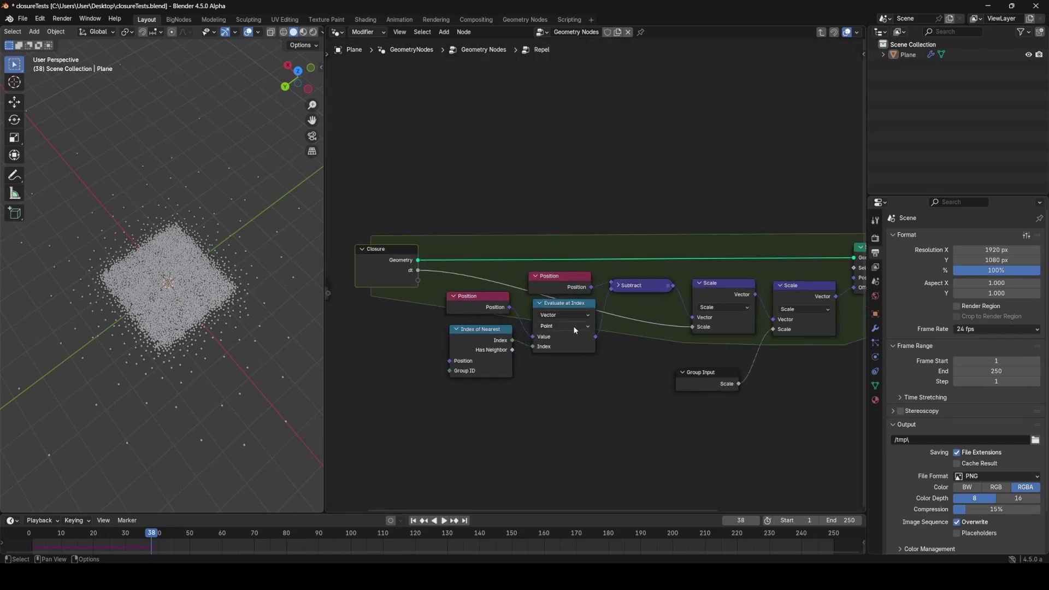
pyautogui.moveTo(418, 281); pyautogui.dragTo(492, 236)
pyautogui.scroll(-1, 632, 254)
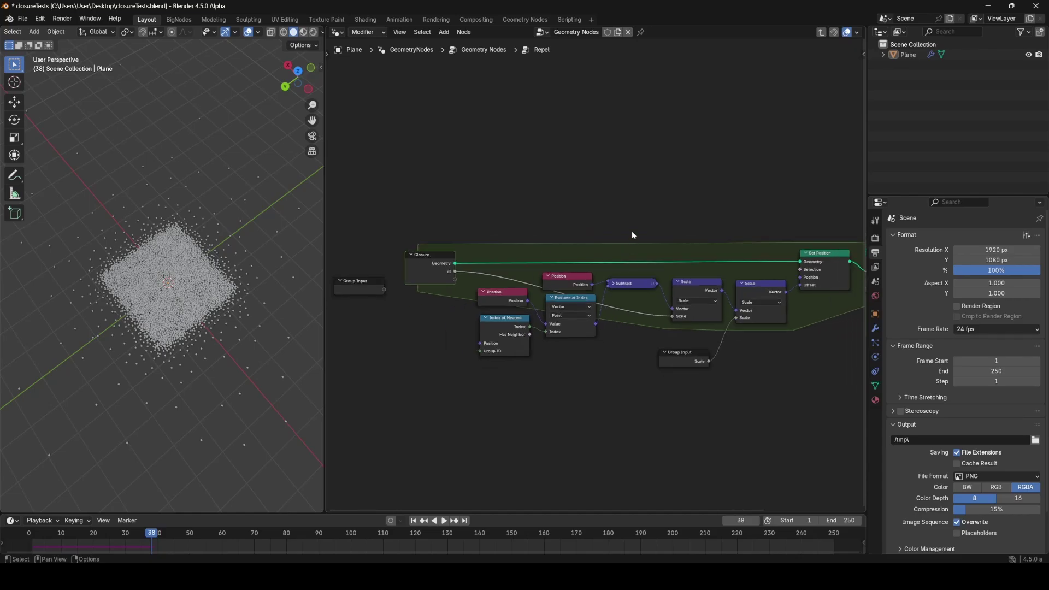
pyautogui.moveTo(733, 241); pyautogui.dragTo(691, 242, button='middle')
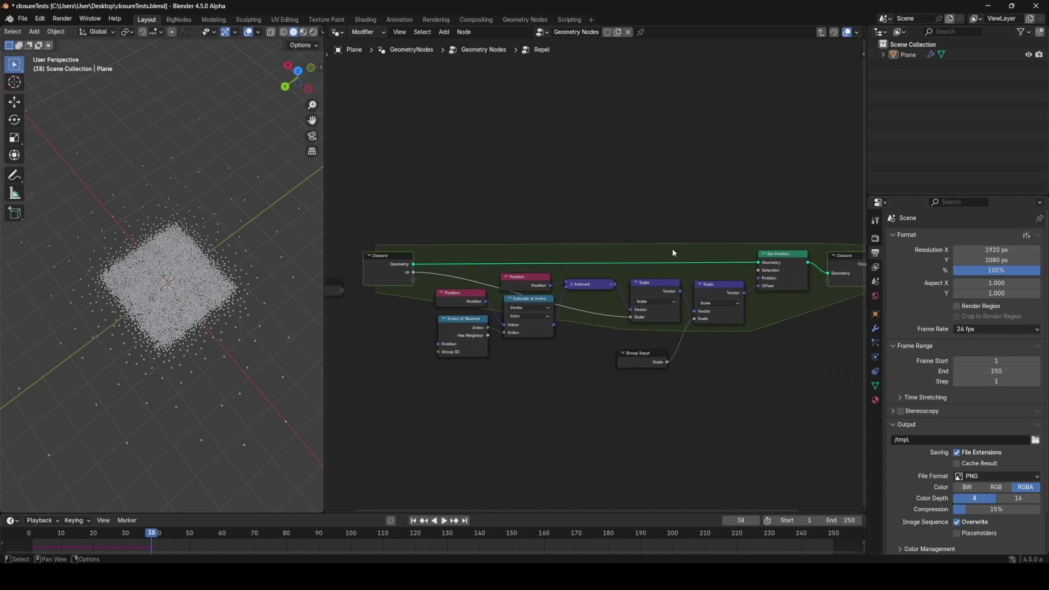
pyautogui.keyDown('ctrl'); pyautogui.hscroll(4, 673, 251); pyautogui.keyUp('ctrl')
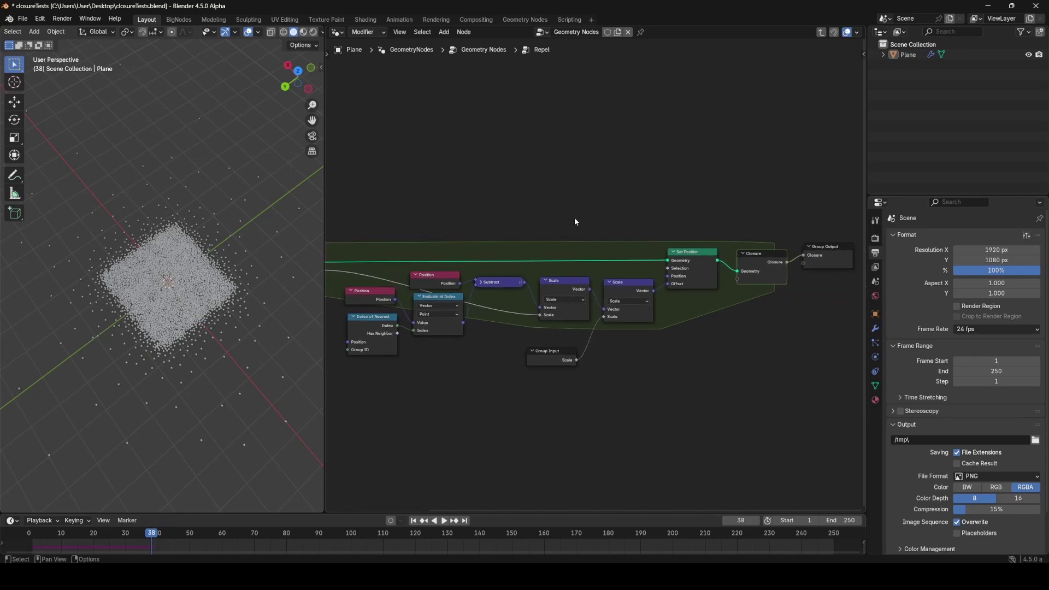
pyautogui.scroll(2, 776, 255)
pyautogui.press('Tab')
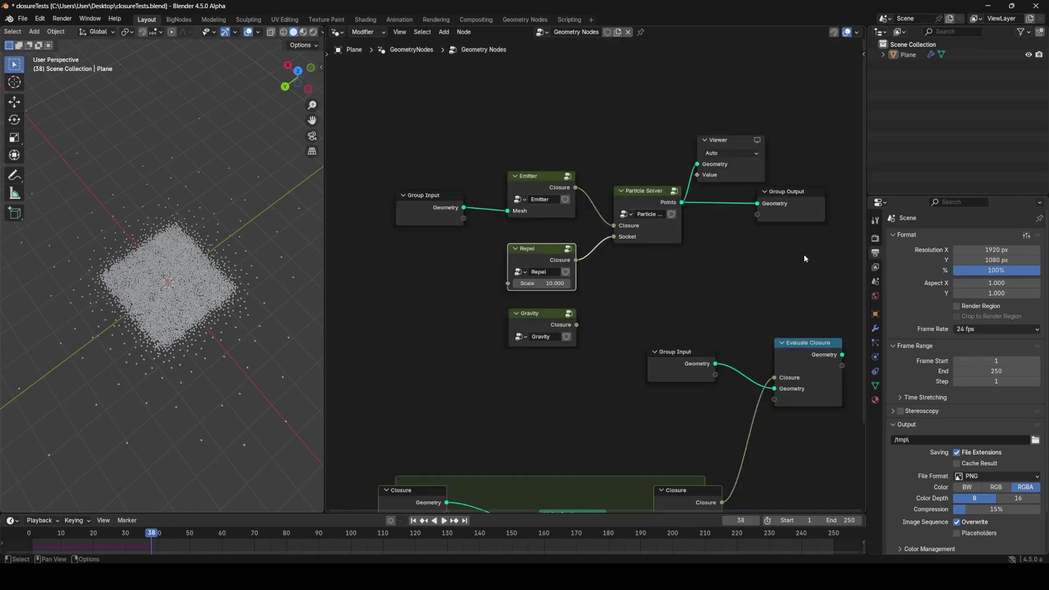
# Add a Combine Bundle node above the Emitter node.
pyautogui.scroll(2, 703, 310)
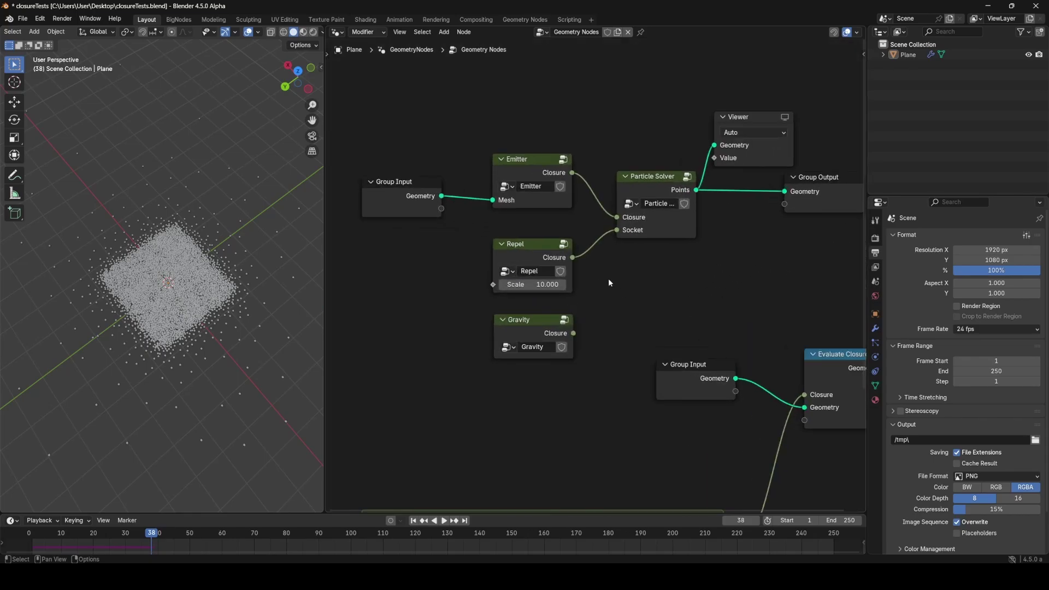
pyautogui.scroll(-3, 703, 309)
pyautogui.hotkey('shift', 'a')
pyautogui.write('bundle')
pyautogui.press('Return')
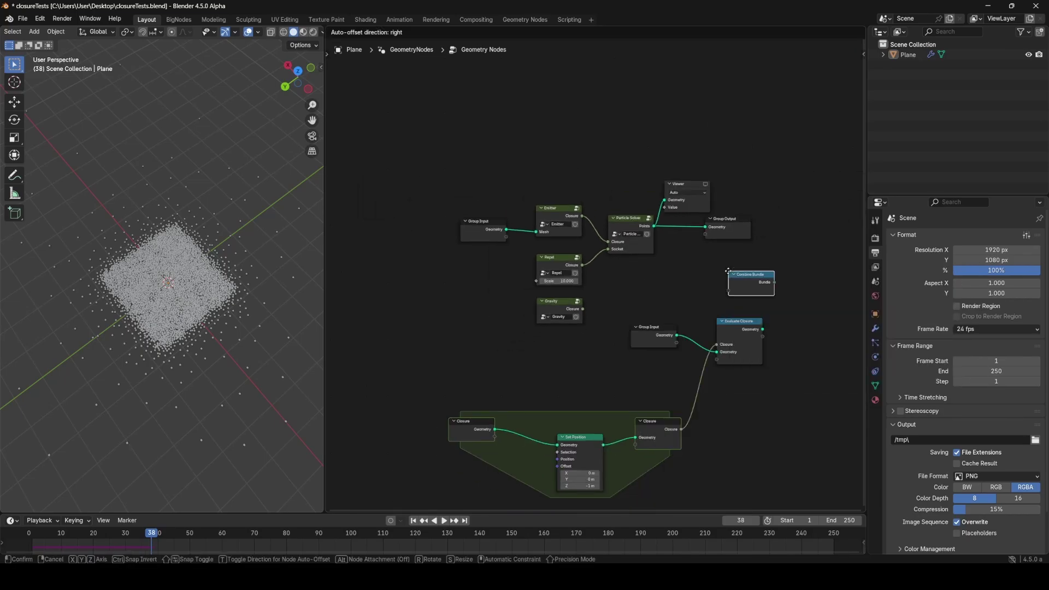
pyautogui.click(601, 138)
# Delete the Viewer node attached to the Particle Solver output.
pyautogui.scroll(2, 659, 287)
pyautogui.click(660, 286)
pyautogui.press('x')
# Move the Combine Bundle node up into the empty area well above the particle nodes.
pyautogui.moveTo(572, 226); pyautogui.dragTo(572, 168)
pyautogui.scroll(2, 572, 163)
pyautogui.click(661, 231)
pyautogui.moveTo(657, 191); pyautogui.dragTo(640, 248, button='middle')
pyautogui.scroll(-3, 589, 273)
pyautogui.moveTo(594, 274); pyautogui.dragTo(637, 260, button='middle')
pyautogui.scroll(-1, 637, 262)
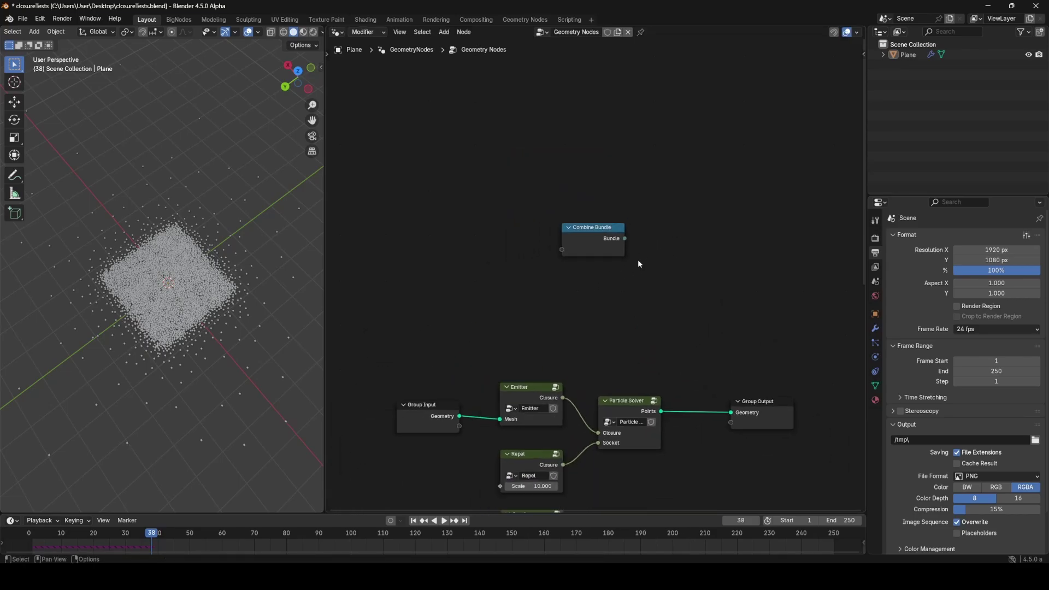
# Add a Separate Bundle node beside the Combine Bundle node.
pyautogui.hotkey('shift', 'a')
pyautogui.click(699, 255)
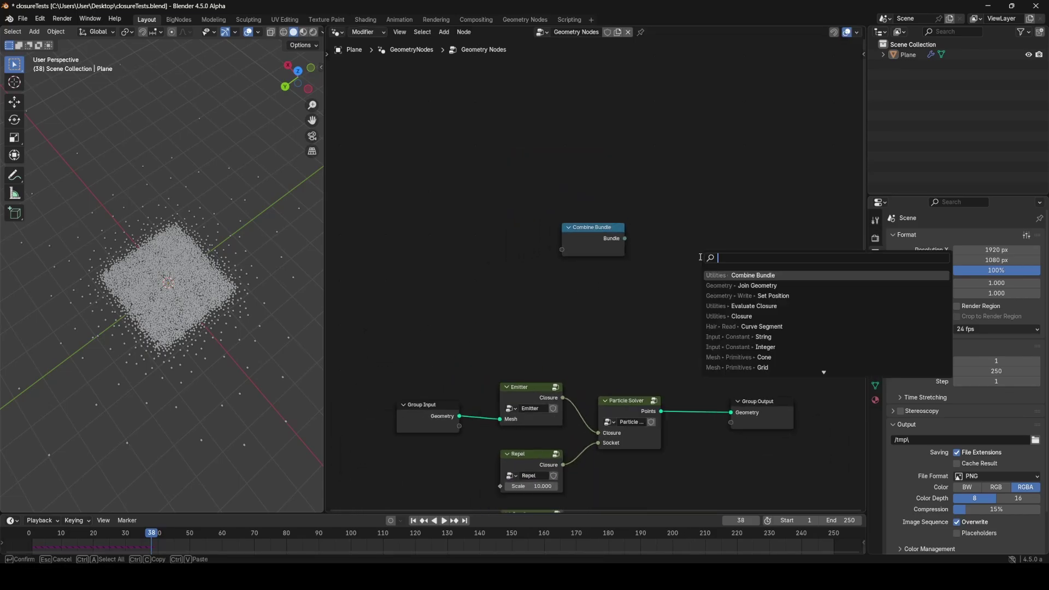
pyautogui.write('sepe')
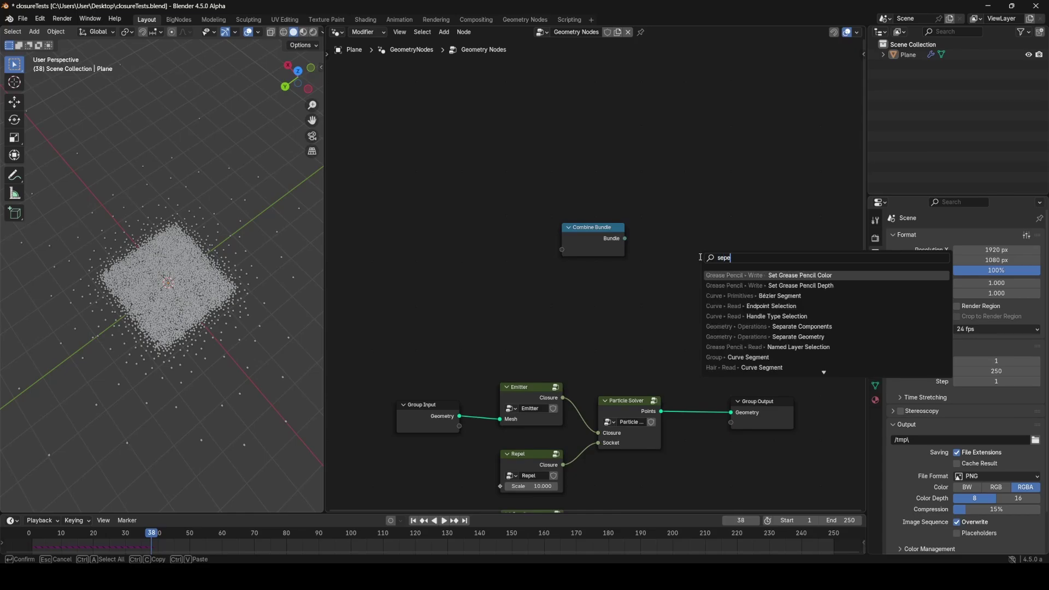
pyautogui.write('rate')
pyautogui.press('Down')
pyautogui.press('Down')
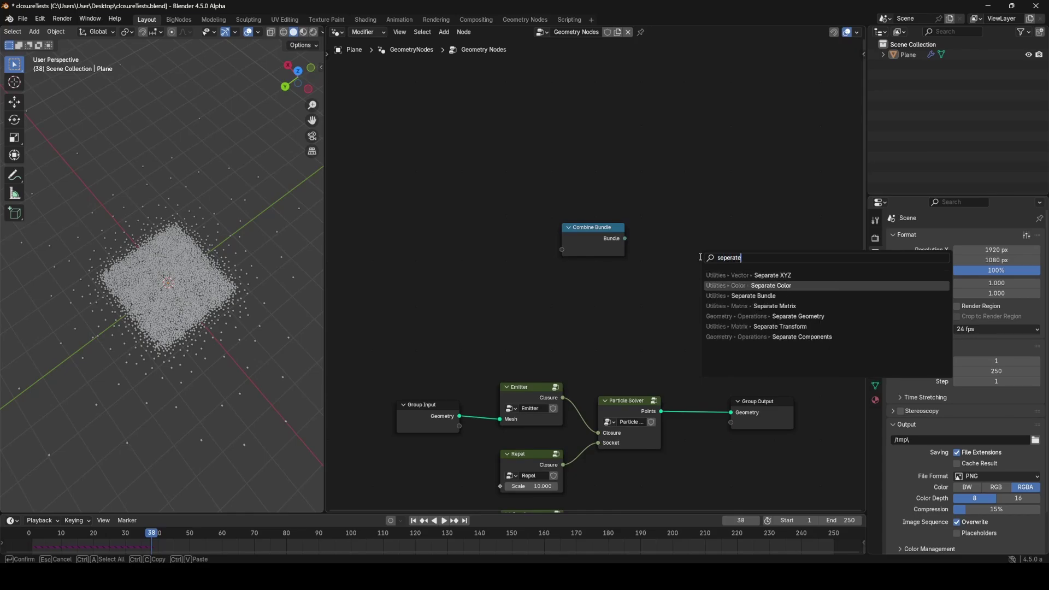
pyautogui.press('Return')
pyautogui.click(680, 228)
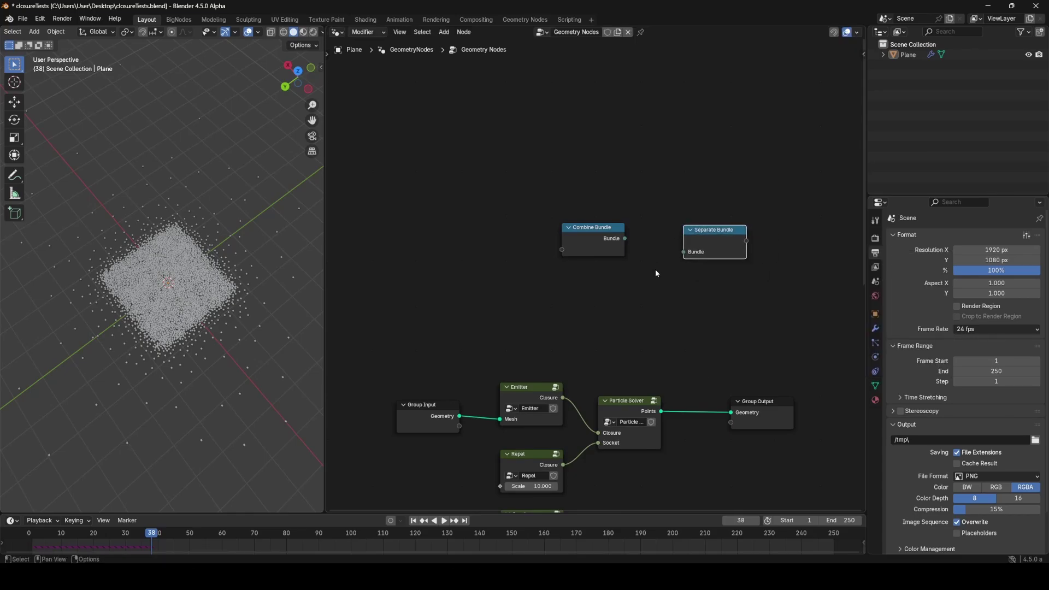
# Add a Grid node, connect its Mesh output to Combine Bundle, and move the Grid node up.
pyautogui.scroll(2, 656, 271)
pyautogui.moveTo(710, 281); pyautogui.dragTo(656, 283, button='middle')
pyautogui.hotkey('shift', 'a')
pyautogui.click(474, 208)
pyautogui.write('gr')
pyautogui.click(537, 227)
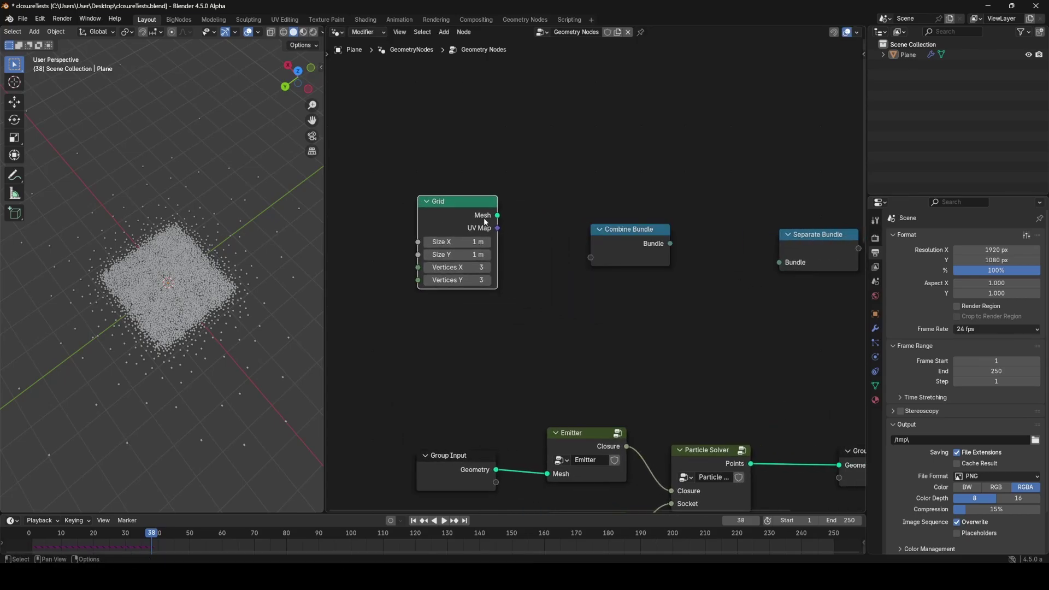
pyautogui.click(484, 221)
pyautogui.moveTo(495, 214); pyautogui.dragTo(591, 257)
pyautogui.moveTo(418, 203); pyautogui.dragTo(425, 155)
# Add a Cone node, connect its Mesh output to Combine Bundle, and collapse both the Cone and Grid nodes.
pyautogui.hotkey('shift', 'a')
pyautogui.write('cone')
pyautogui.click(546, 240)
pyautogui.click(489, 265)
pyautogui.moveTo(505, 262); pyautogui.dragTo(591, 271)
pyautogui.press('h')
pyautogui.click(461, 168)
pyautogui.press('h')
# Add an Integer node, connect it to Combine Bundle as a third item, and set its value to 2.
pyautogui.hotkey('shift', 'a')
pyautogui.click(536, 242)
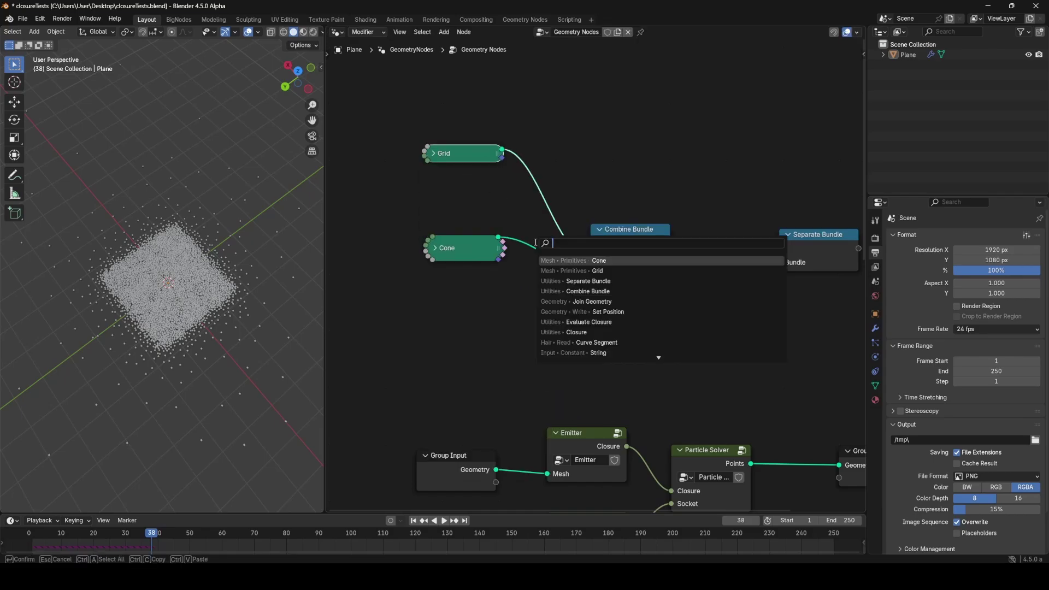
pyautogui.write('intege')
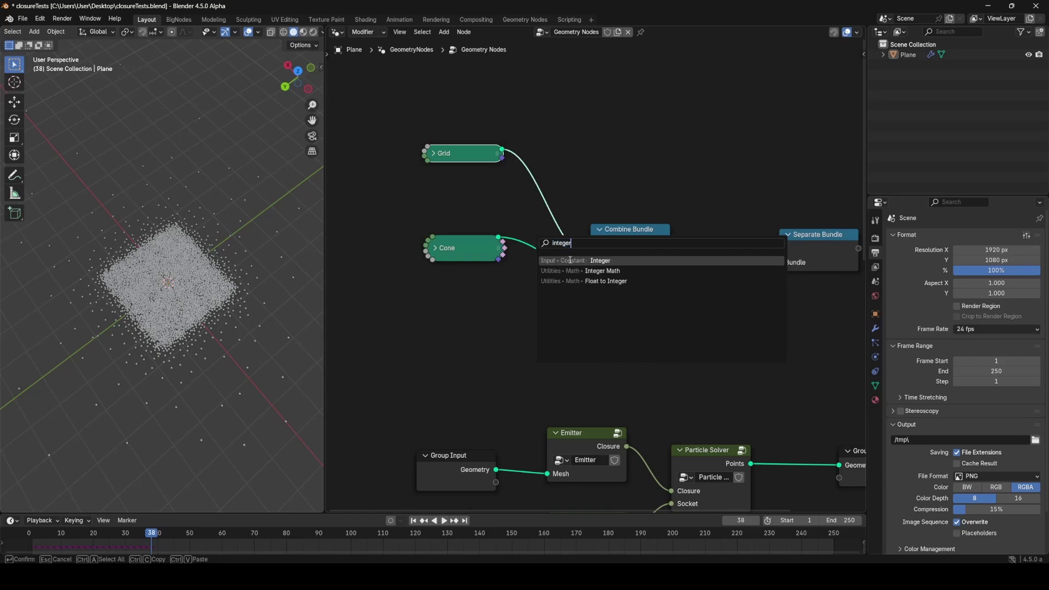
pyautogui.write('r')
pyautogui.press('Return')
pyautogui.click(466, 298)
pyautogui.moveTo(504, 312); pyautogui.dragTo(591, 283)
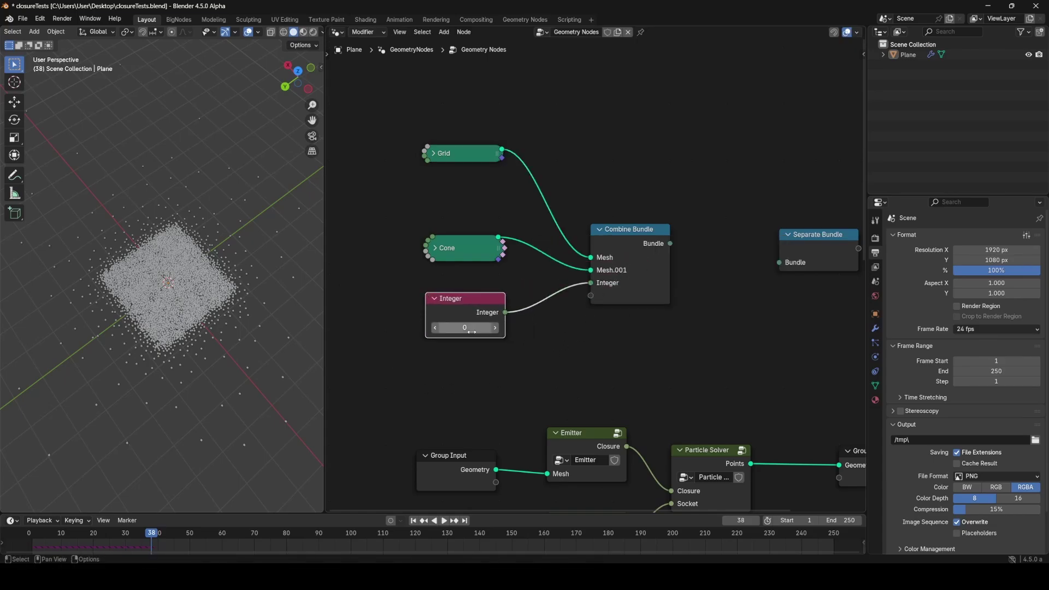
pyautogui.click(495, 330)
pyautogui.click(495, 330)
# Move the Combine Bundle nodes away from Separate Bundle and place the Grid node just above the Cone.
pyautogui.scroll(-8, 589, 331)
pyautogui.moveTo(469, 167); pyautogui.dragTo(645, 309)
pyautogui.press('g')
pyautogui.click(528, 286)
pyautogui.moveTo(529, 285); pyautogui.dragTo(645, 310, button='middle')
pyautogui.scroll(4, 648, 310)
pyautogui.click(647, 310)
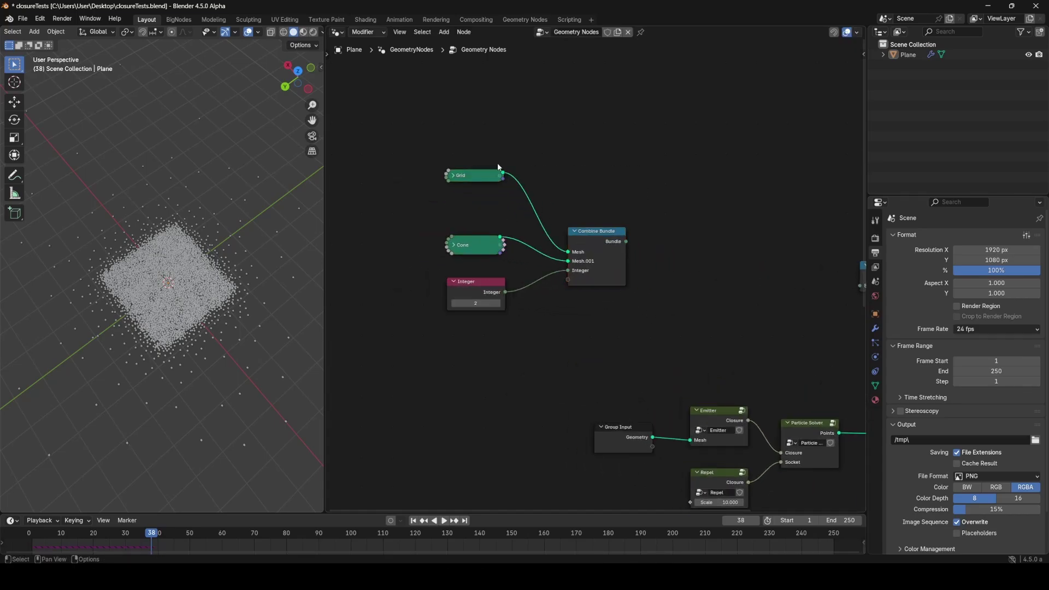
pyautogui.moveTo(474, 175); pyautogui.dragTo(516, 318)
pyautogui.press('g')
pyautogui.click(559, 319)
pyautogui.click(680, 313)
pyautogui.moveTo(679, 312); pyautogui.dragTo(506, 311, button='middle')
pyautogui.scroll(3, 506, 310)
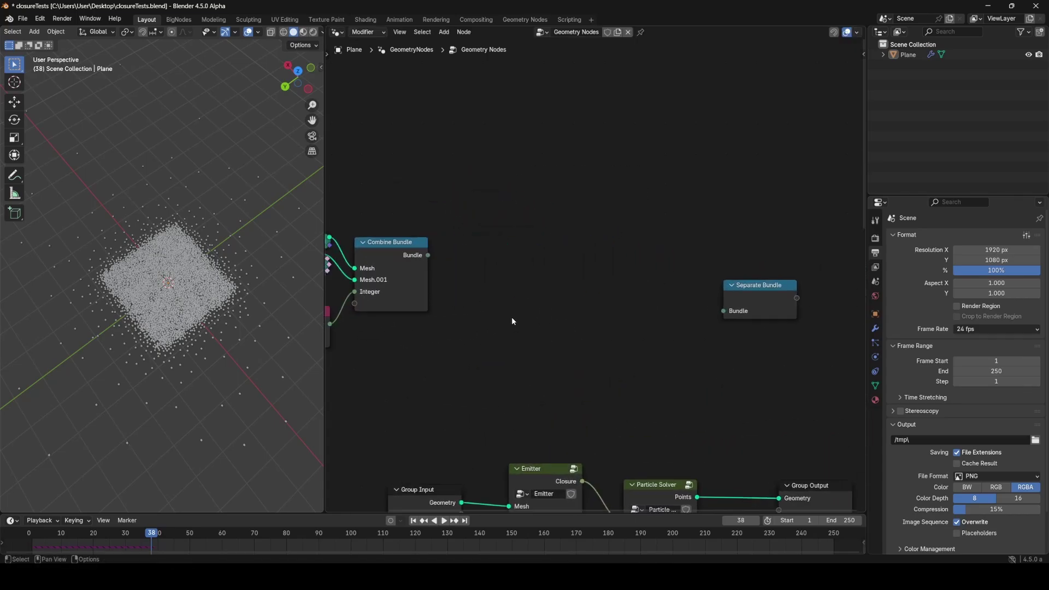
# Connect the Combine Bundle output to the Separate Bundle input and spread the two ends far apart.
pyautogui.moveTo(428, 255); pyautogui.dragTo(791, 233)
pyautogui.scroll(-5, 511, 271)
pyautogui.moveTo(510, 271); pyautogui.dragTo(613, 248, button='middle')
pyautogui.moveTo(443, 180); pyautogui.dragTo(638, 305)
pyautogui.press('g')
pyautogui.click(517, 288)
pyautogui.moveTo(435, 221); pyautogui.dragTo(648, 212)
pyautogui.scroll(1, 688, 230)
pyautogui.moveTo(688, 229); pyautogui.dragTo(531, 284, button='middle')
pyautogui.scroll(4, 531, 283)
pyautogui.moveTo(530, 258); pyautogui.dragTo(626, 312)
pyautogui.moveTo(468, 265); pyautogui.dragTo(691, 253, button='middle')
pyautogui.scroll(-5, 692, 254)
pyautogui.moveTo(575, 296); pyautogui.dragTo(621, 289, button='middle')
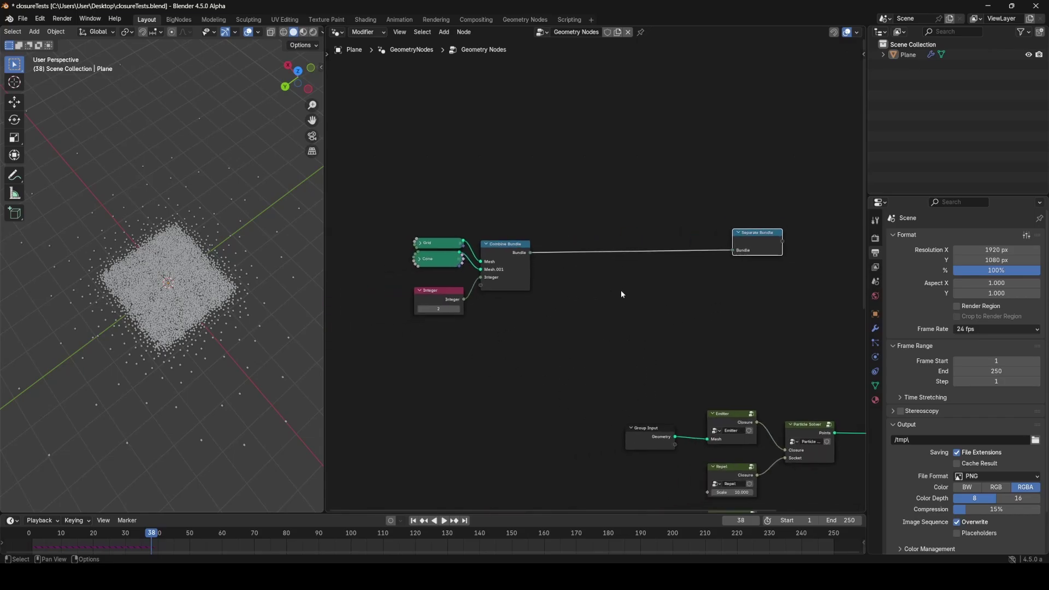
# Add two Geometry items to the Separate Bundle node and rename the first one Mesh.
pyautogui.scroll(1, 621, 290)
pyautogui.moveTo(826, 249); pyautogui.dragTo(700, 267, button='middle')
pyautogui.press('n')
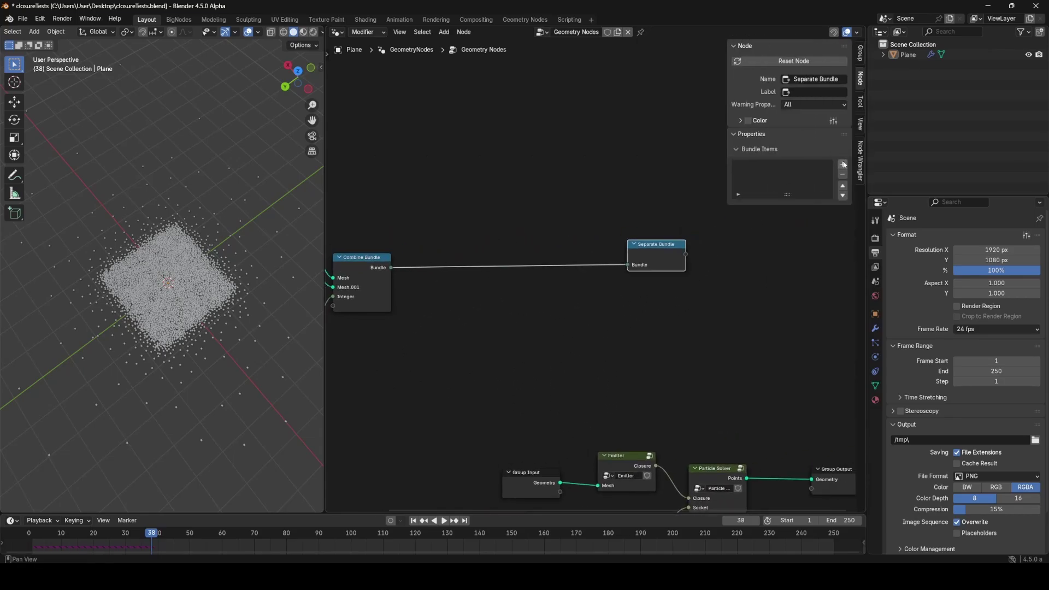
pyautogui.click(842, 164)
pyautogui.click(842, 164)
pyautogui.moveTo(503, 264); pyautogui.dragTo(592, 231, button='middle')
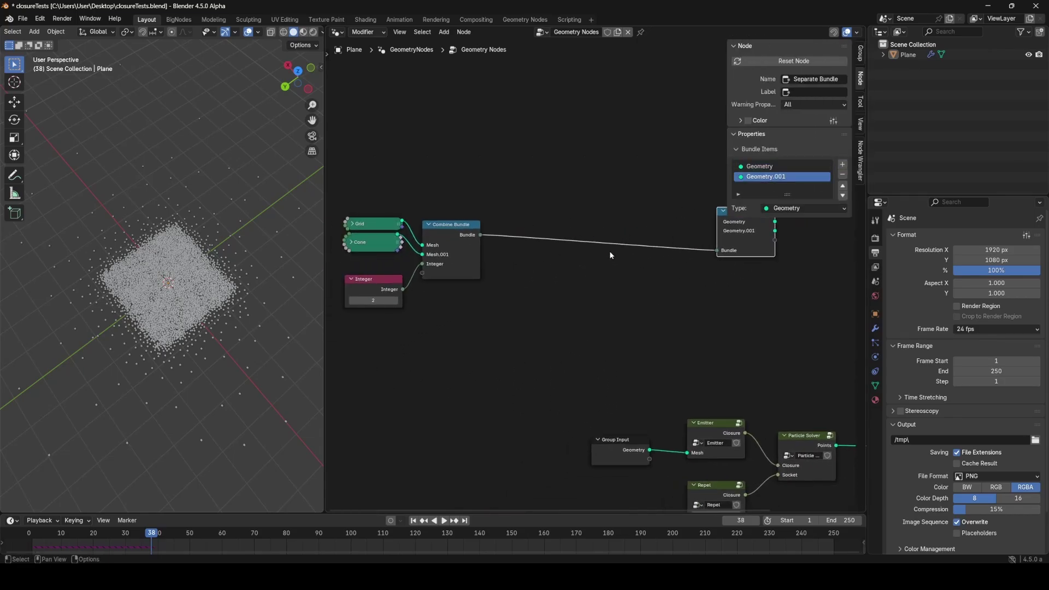
pyautogui.doubleClick(765, 166)
pyautogui.write('Mesh')
pyautogui.press('Return')
# Preview the Mesh output of Separate Bundle with a Viewer node.
pyautogui.moveTo(755, 230); pyautogui.dragTo(621, 244, button='middle')
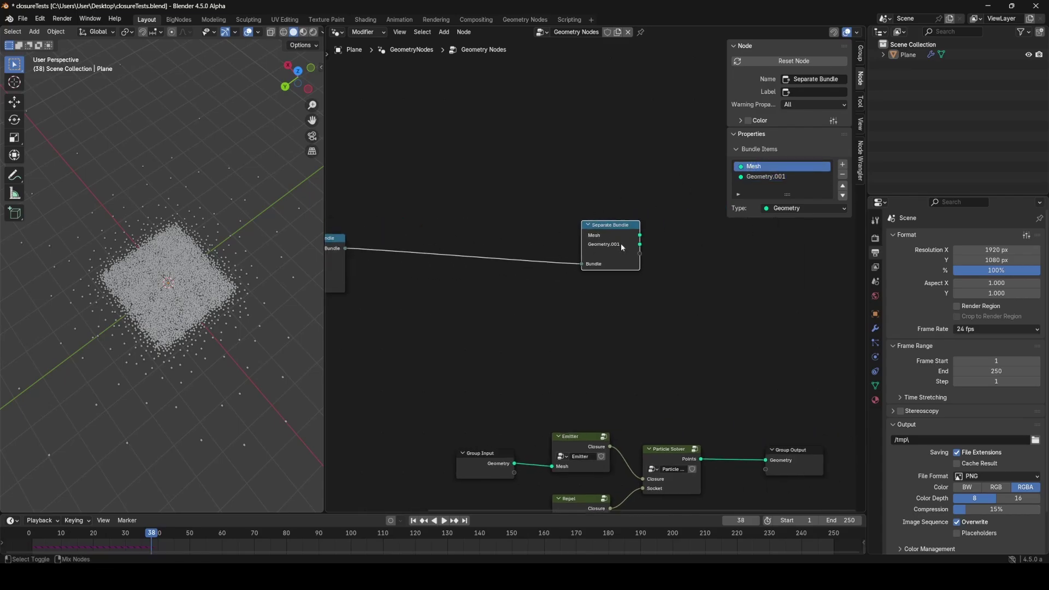
pyautogui.keyDown('ctrl'); pyautogui.keyDown('shift'); pyautogui.click(639, 235); pyautogui.keyUp('shift'); pyautogui.keyUp('ctrl')
pyautogui.scroll(2, 640, 231)
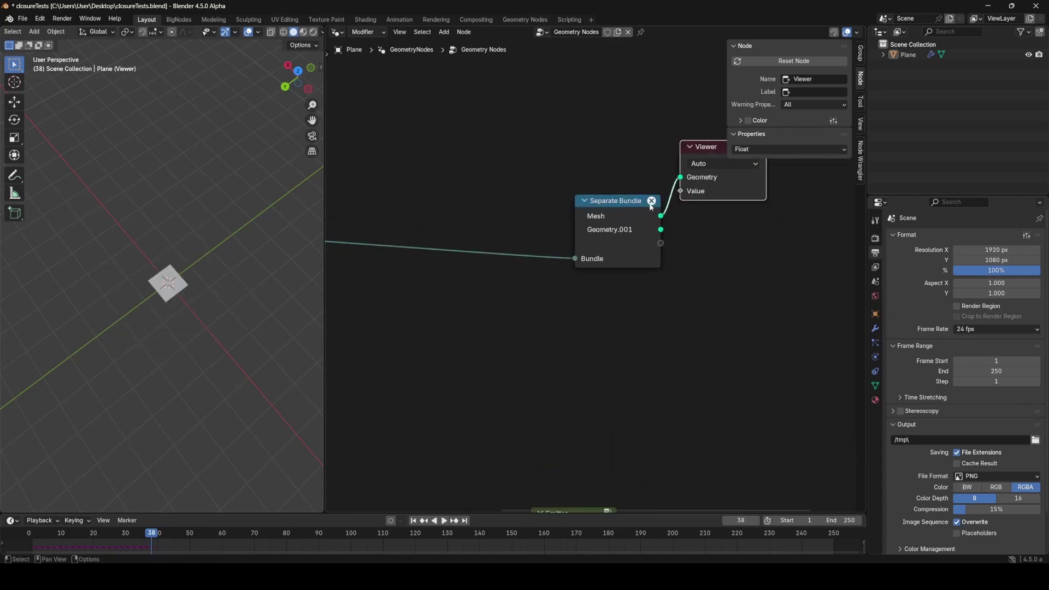
pyautogui.moveTo(651, 206)
pyautogui.moveTo(513, 281); pyautogui.dragTo(743, 287, button='middle')
pyautogui.scroll(-1, 667, 289)
pyautogui.moveTo(667, 289); pyautogui.dragTo(505, 289, button='middle')
# Rename the second Separate Bundle item Mesh.001 and preview its output.
pyautogui.click(650, 234)
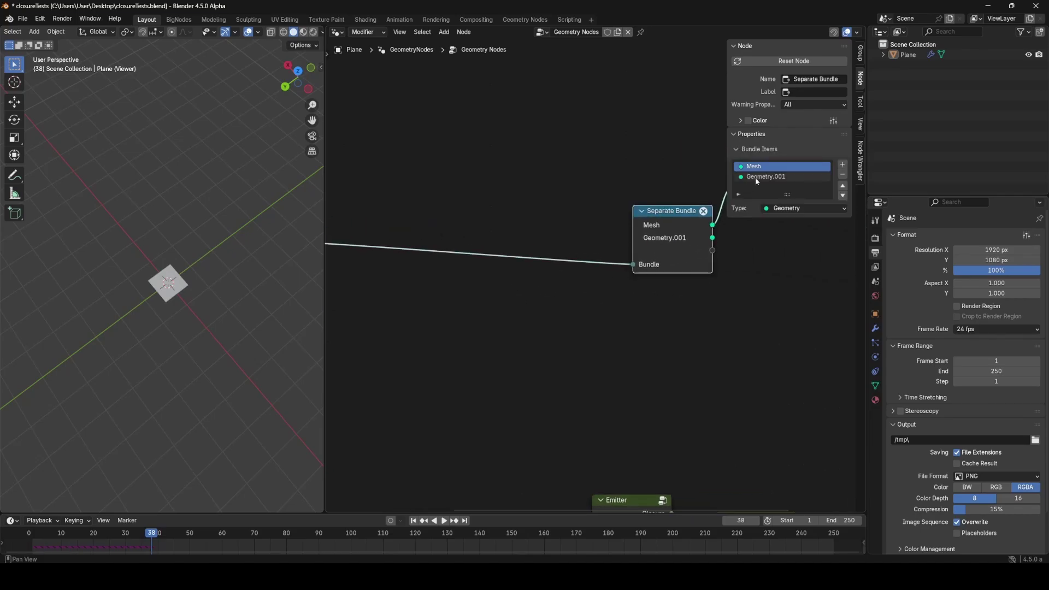
pyautogui.doubleClick(763, 180)
pyautogui.click(770, 177)
pyautogui.hotkey('shift', 'Home')
pyautogui.write('Mesh.')
pyautogui.press('Return')
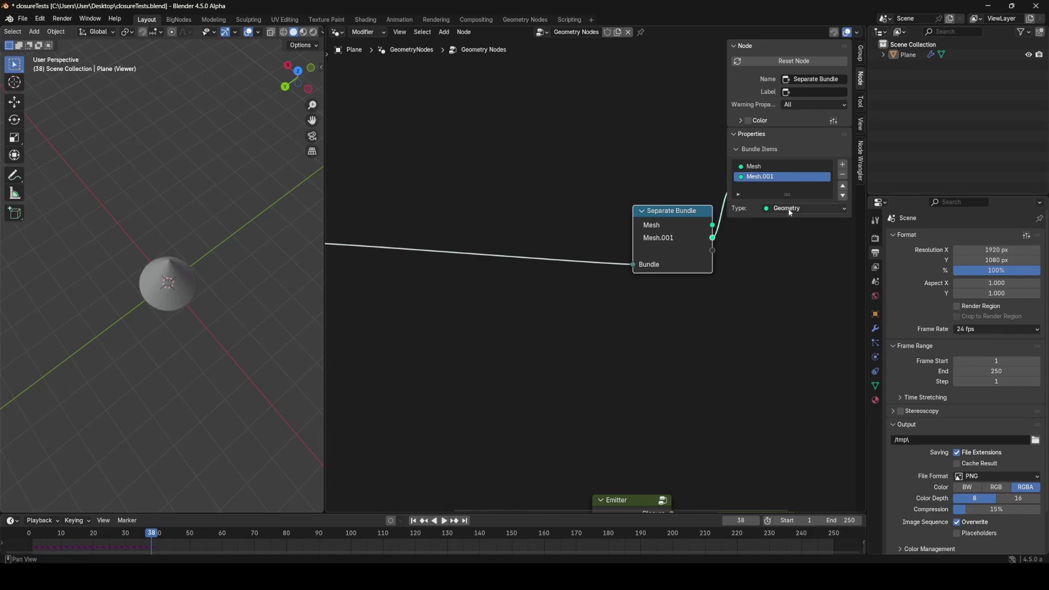
# Remove the Mesh.001 item from the Separate Bundle node.
pyautogui.click(845, 178)
pyautogui.moveTo(702, 246); pyautogui.dragTo(632, 281, button='middle')
pyautogui.scroll(-2, 628, 267)
pyautogui.moveTo(526, 313); pyautogui.dragTo(667, 268, button='middle')
pyautogui.scroll(-1, 647, 291)
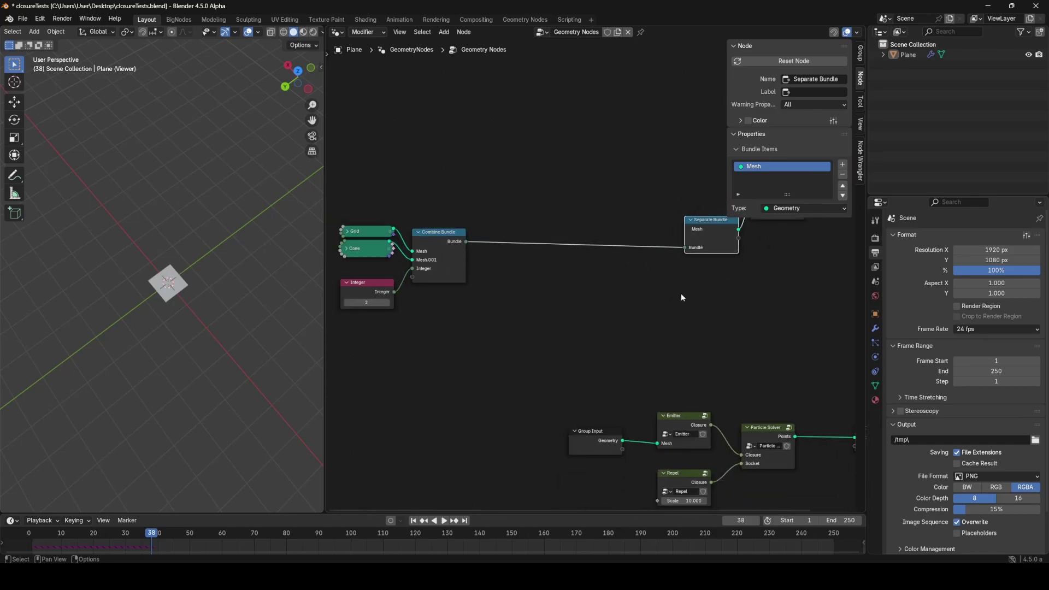
pyautogui.moveTo(731, 303); pyautogui.dragTo(704, 311, button='middle')
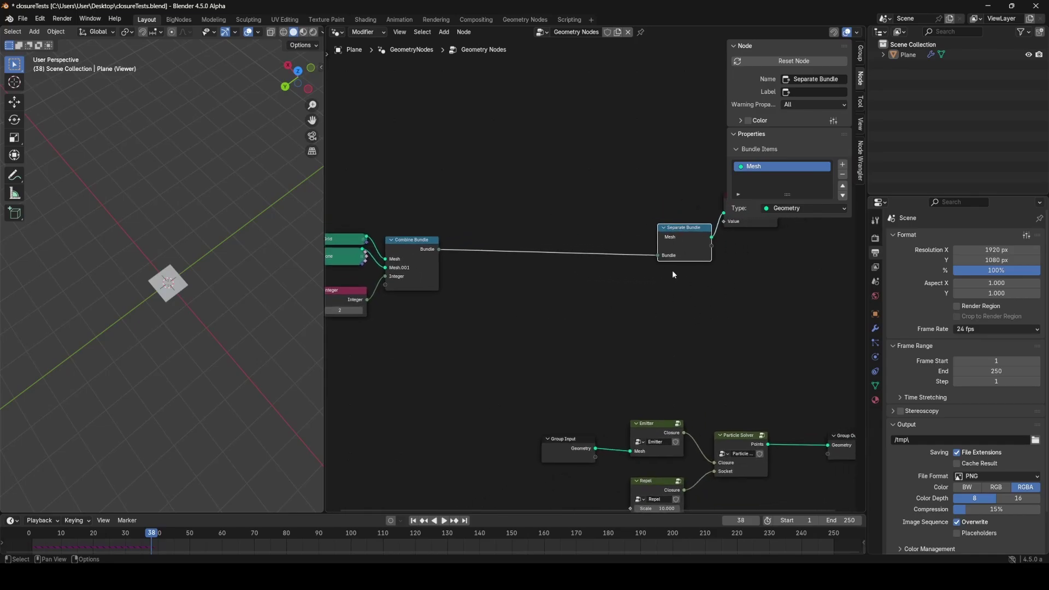
# Try a duplicate Separate Bundle node fed by the same Combine Bundle output, and delete the duplicate.
pyautogui.moveTo(670, 249); pyautogui.dragTo(640, 242, button='middle')
pyautogui.hotkey('shift', 'd')
pyautogui.click(654, 331)
pyautogui.moveTo(410, 243); pyautogui.dragTo(620, 337)
pyautogui.moveTo(648, 330); pyautogui.dragTo(666, 358)
pyautogui.moveTo(697, 376); pyautogui.dragTo(641, 380, button='middle')
pyautogui.moveTo(613, 366); pyautogui.dragTo(621, 378)
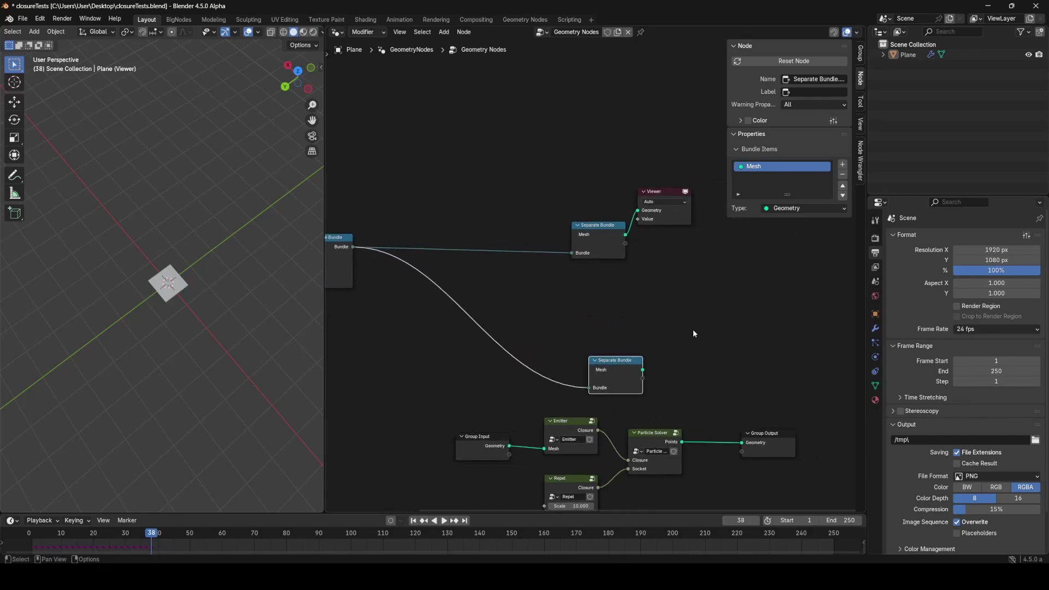
pyautogui.press('x')
pyautogui.scroll(1, 619, 336)
# Add a Mesh.001 geometry item to the remaining Separate Bundle node.
pyautogui.click(599, 246)
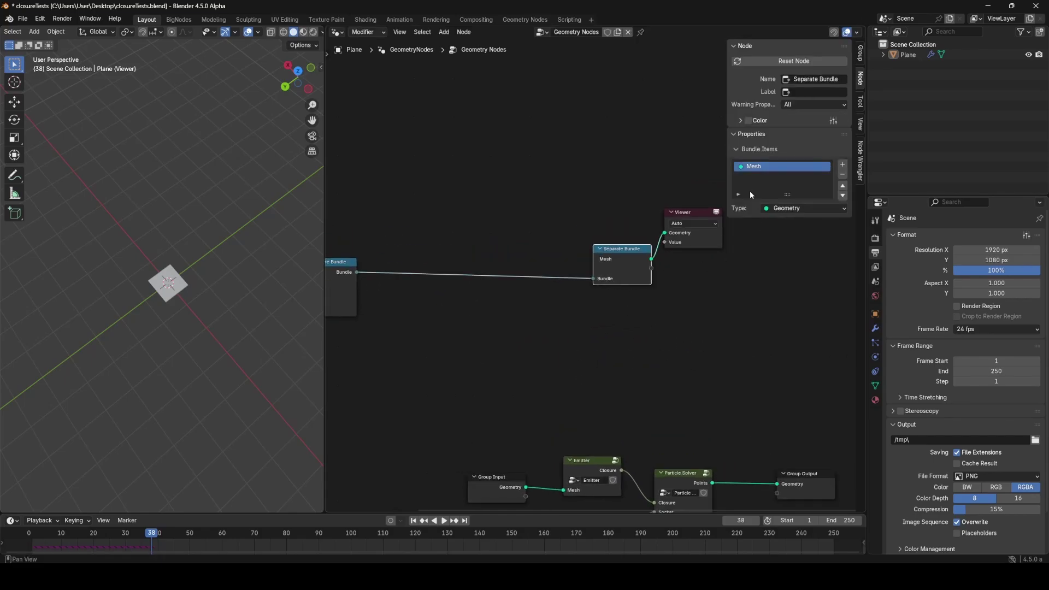
pyautogui.click(843, 165)
pyautogui.click(800, 208)
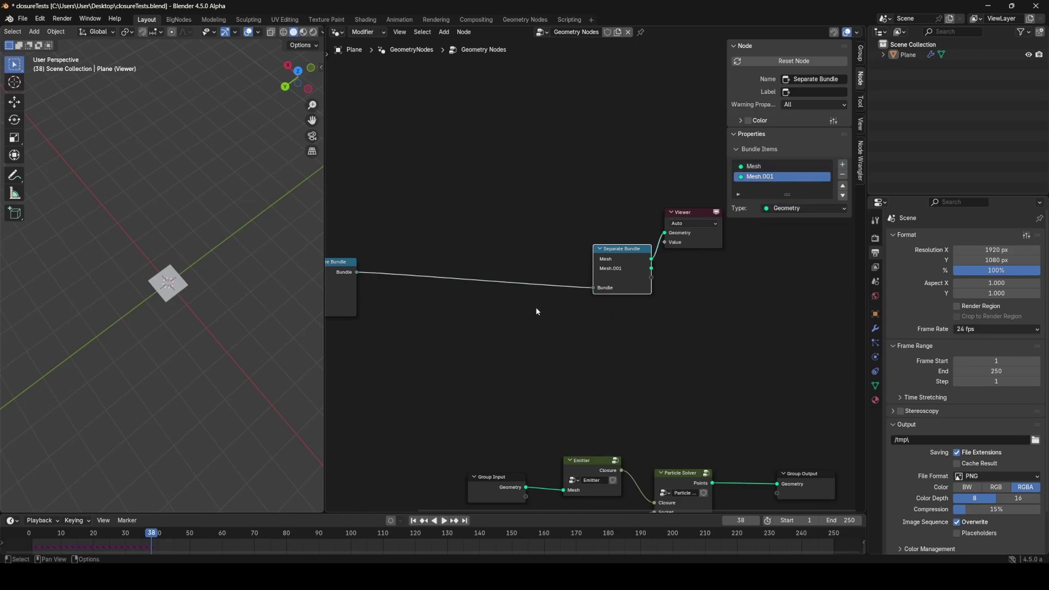
# Delete the whole bundle example, from the Grid, Cone and Integer inputs through to the Viewer.
pyautogui.scroll(-1, 540, 307)
pyautogui.moveTo(540, 306); pyautogui.dragTo(656, 264, button='middle')
pyautogui.moveTo(386, 191); pyautogui.dragTo(721, 316)
pyautogui.moveTo(721, 315); pyautogui.dragTo(634, 344, button='middle')
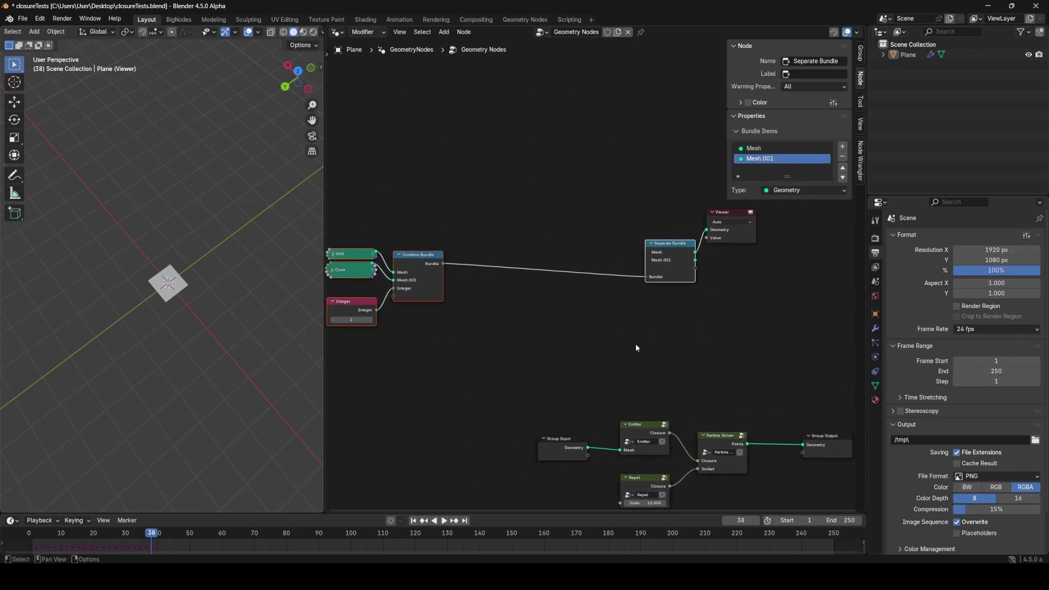
pyautogui.press('x')
# Move the Group Input, Emitter, Repel and Gravity nodes away from the Particle Solver to make room between them.
pyautogui.moveTo(634, 396); pyautogui.dragTo(582, 270, button='middle')
pyautogui.moveTo(604, 363); pyautogui.dragTo(619, 265, button='middle')
pyautogui.scroll(1, 621, 267)
pyautogui.scroll(1, 647, 324)
pyautogui.scroll(1, 647, 326)
pyautogui.scroll(-1, 645, 326)
pyautogui.scroll(-2, 578, 335)
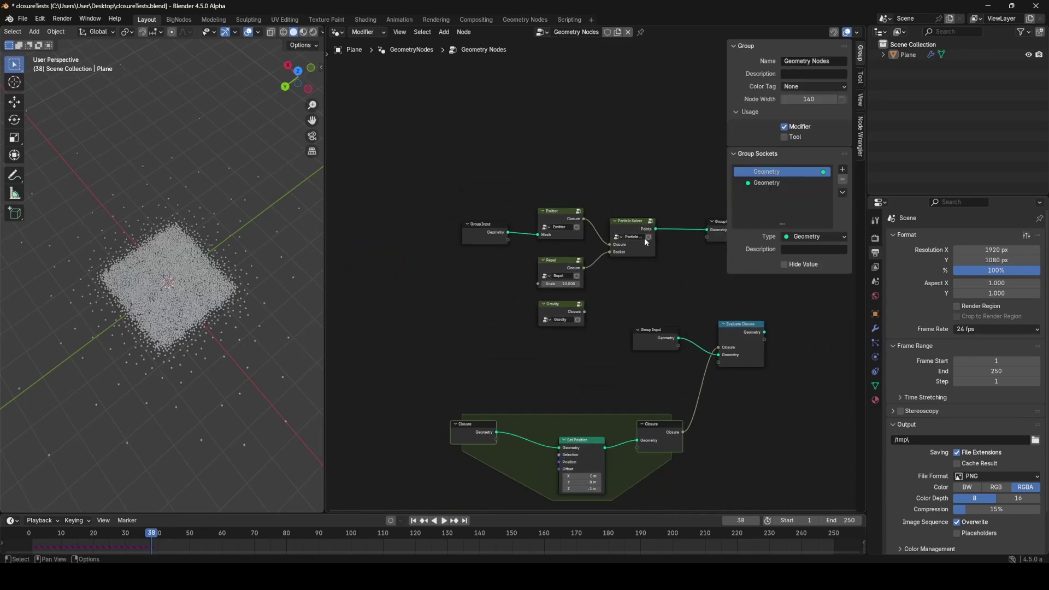
pyautogui.moveTo(608, 285); pyautogui.dragTo(658, 262, button='middle')
pyautogui.scroll(2, 658, 262)
pyautogui.moveTo(484, 309); pyautogui.dragTo(621, 150)
pyautogui.press('g')
pyautogui.click(467, 149)
# Add a Combine Bundle node beside Repel and connect the Repel closure to it.
pyautogui.scroll(3, 548, 216)
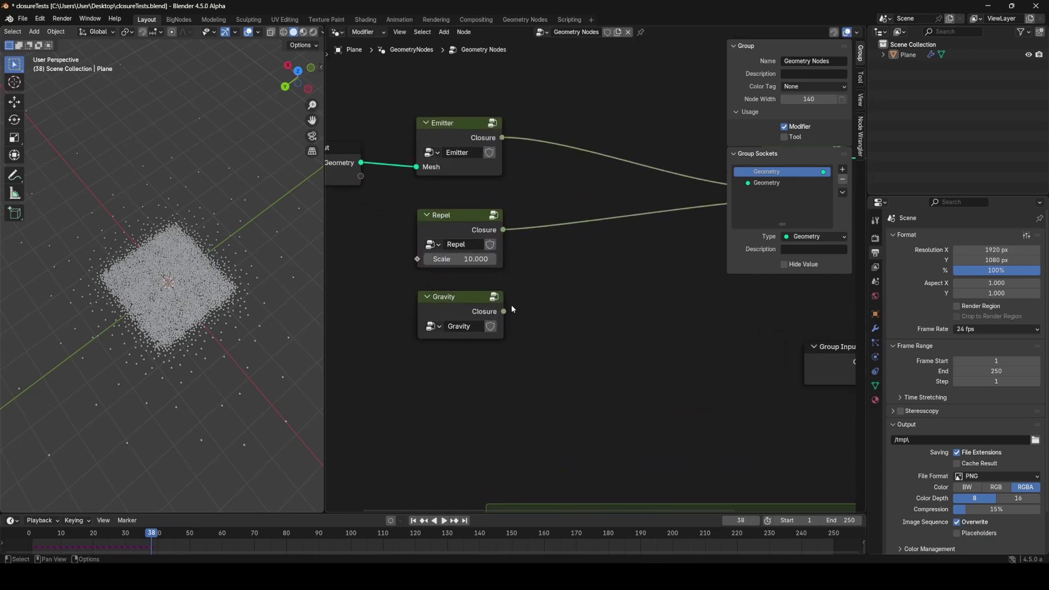
pyautogui.moveTo(492, 237); pyautogui.dragTo(554, 242)
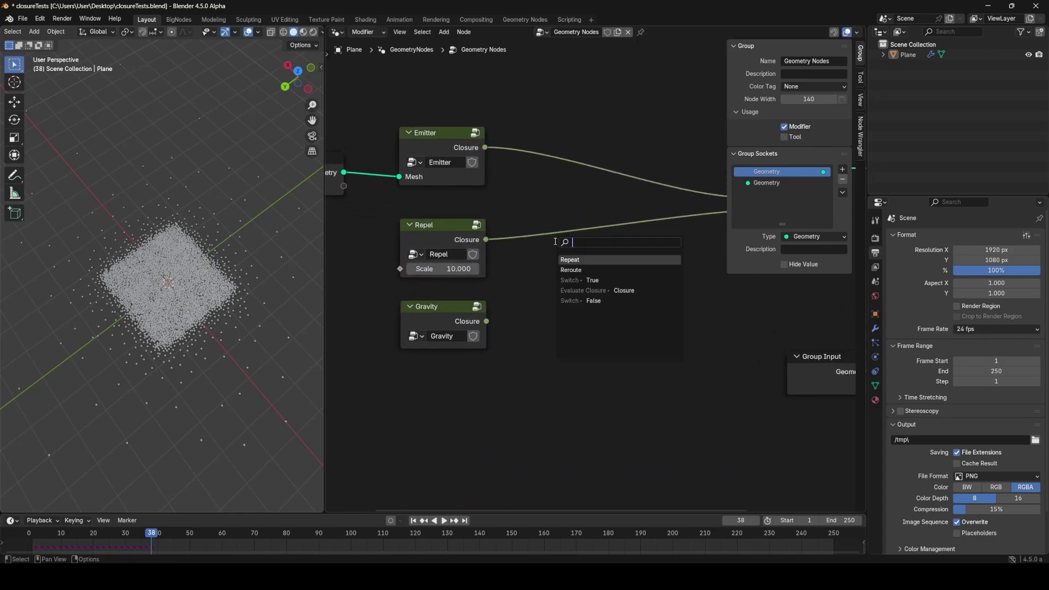
pyautogui.press('Escape')
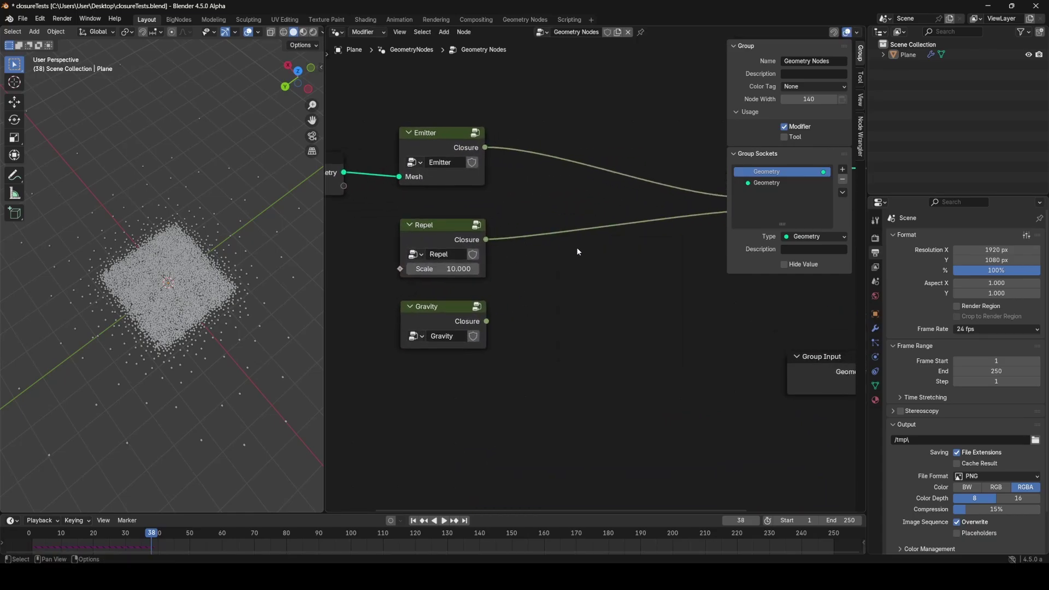
pyautogui.hotkey('shift', 'a')
pyautogui.write('b')
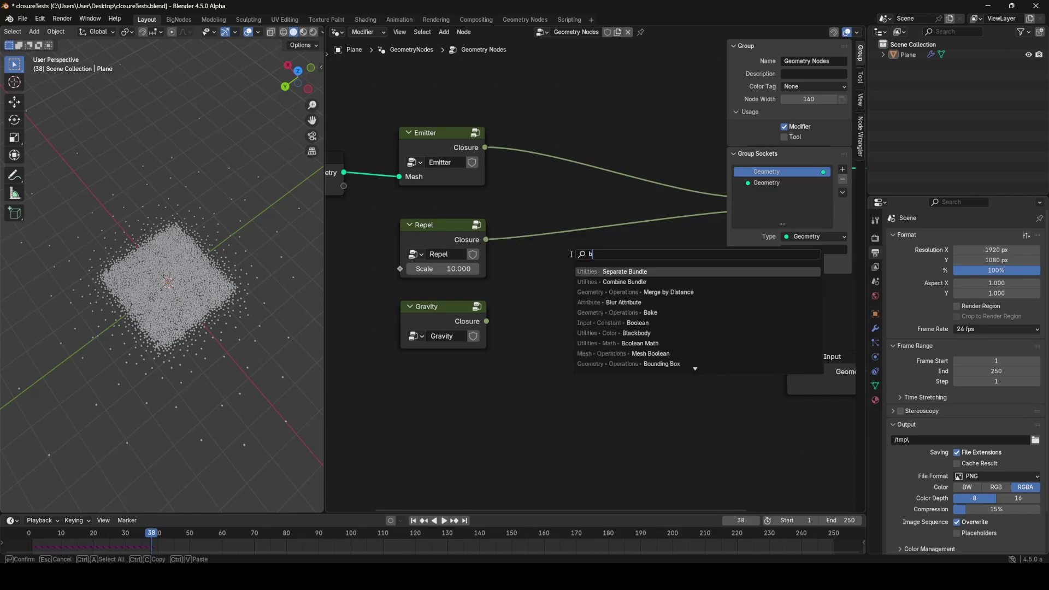
pyautogui.write('undle')
pyautogui.press('Return')
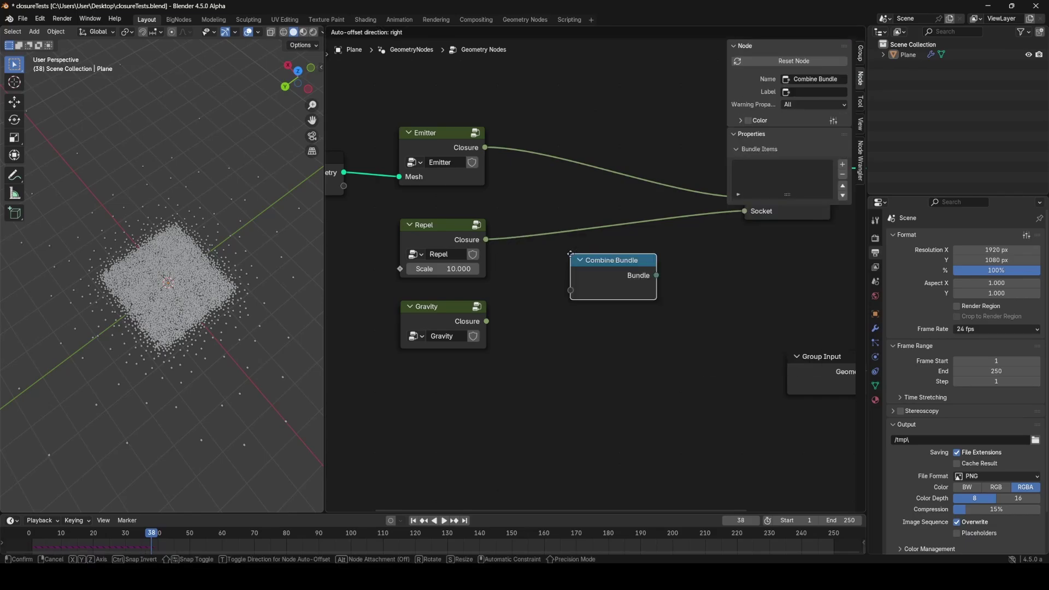
pyautogui.click(534, 217)
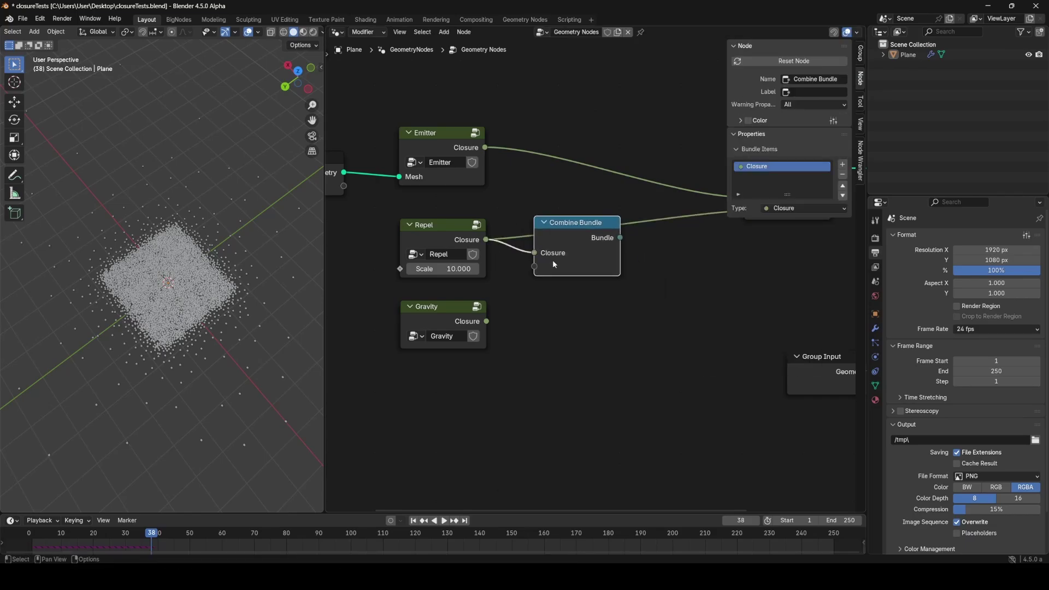
pyautogui.moveTo(581, 237); pyautogui.dragTo(599, 245)
pyautogui.moveTo(605, 270); pyautogui.dragTo(575, 277, button='middle')
pyautogui.moveTo(494, 280); pyautogui.dragTo(545, 270, button='middle')
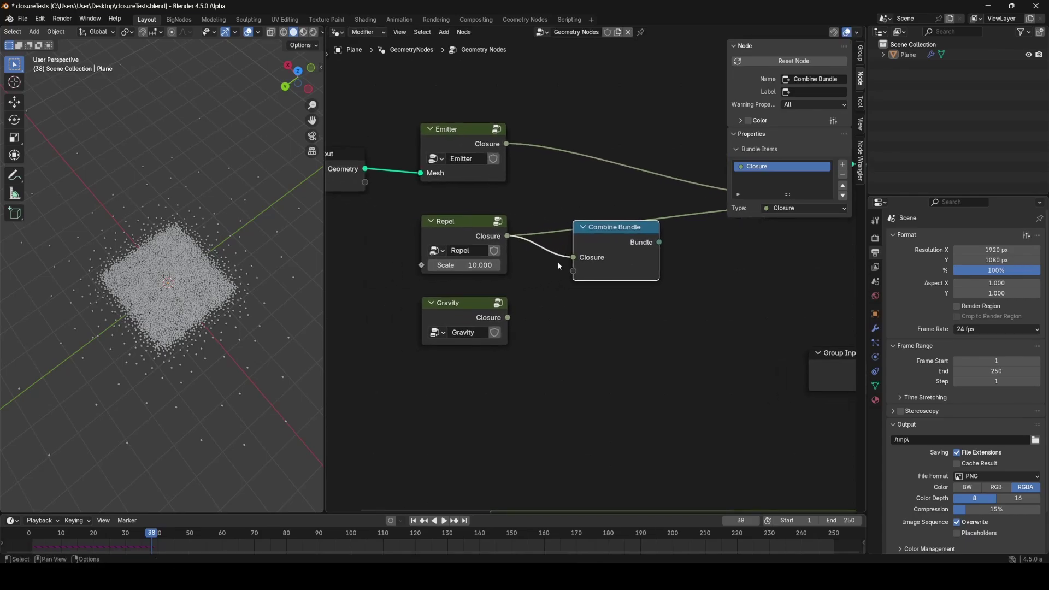
# Move Gravity down, add a String node with the text "force" beneath Repel, and connect it to the Combine Bundle node.
pyautogui.moveTo(454, 299); pyautogui.dragTo(451, 358)
pyautogui.hotkey('shift', 'a')
pyautogui.write('str')
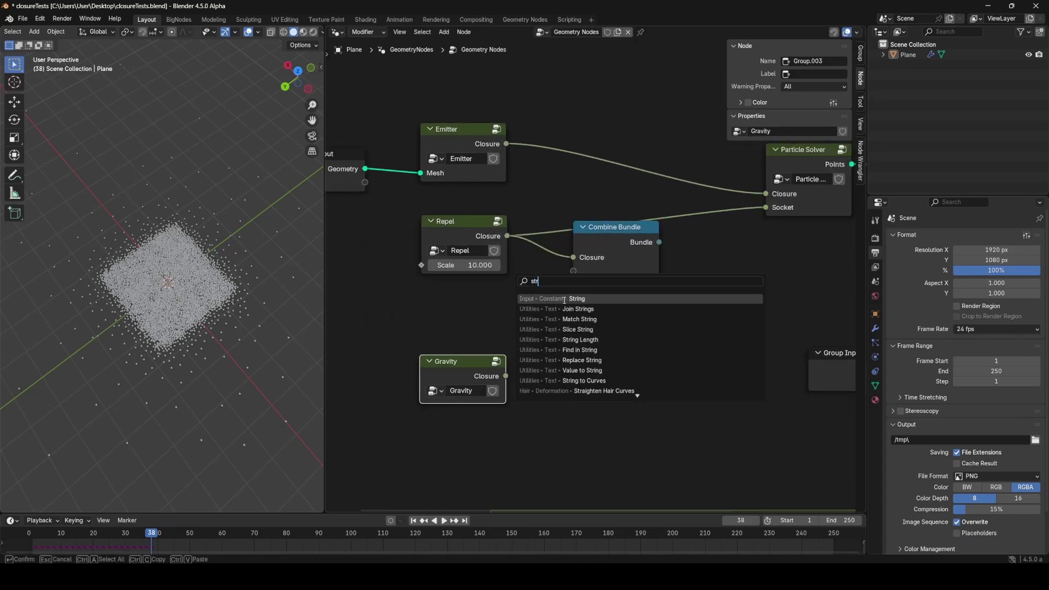
pyautogui.click(564, 300)
pyautogui.moveTo(513, 312); pyautogui.dragTo(573, 272)
pyautogui.click(467, 328)
pyautogui.write('force')
pyautogui.press('Return')
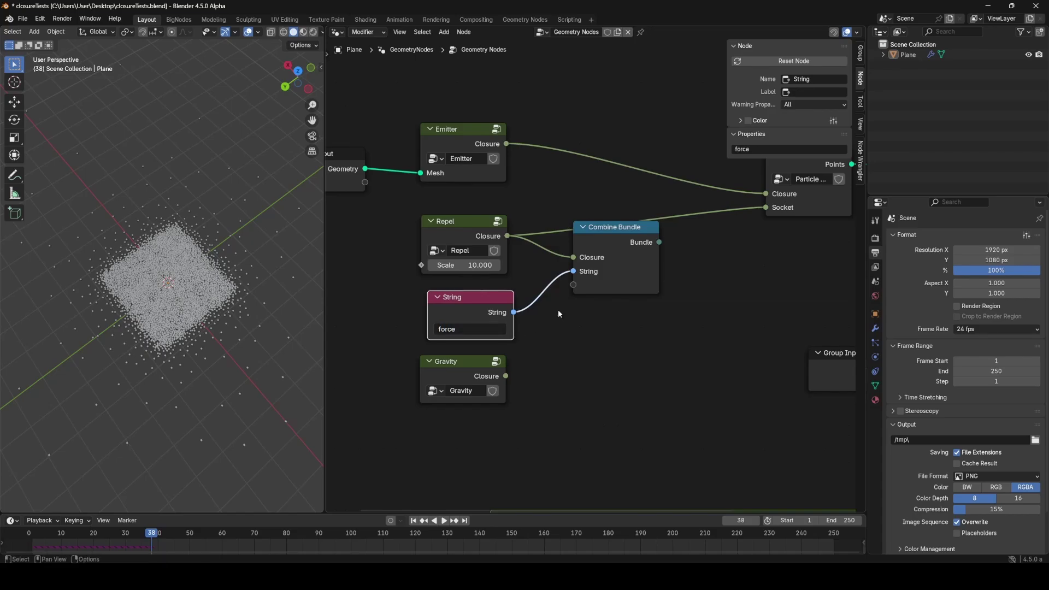
# Connect the Bundle output to a new Separate Bundle node beneath the Particle Solver and add a Geometry item to it.
pyautogui.moveTo(659, 242); pyautogui.dragTo(716, 247)
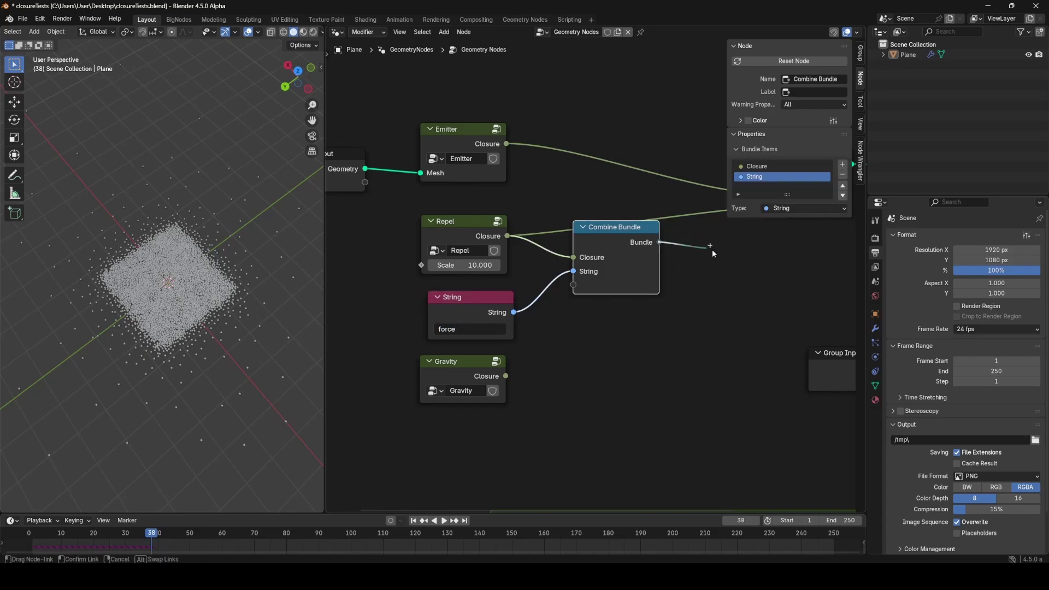
pyautogui.moveTo(721, 251); pyautogui.dragTo(758, 256)
pyautogui.write('se')
pyautogui.click(783, 275)
pyautogui.click(735, 268)
pyautogui.moveTo(735, 268); pyautogui.dragTo(680, 271, button='middle')
pyautogui.moveTo(714, 266); pyautogui.dragTo(782, 268)
pyautogui.click(842, 165)
pyautogui.moveTo(758, 231); pyautogui.dragTo(716, 232, button='middle')
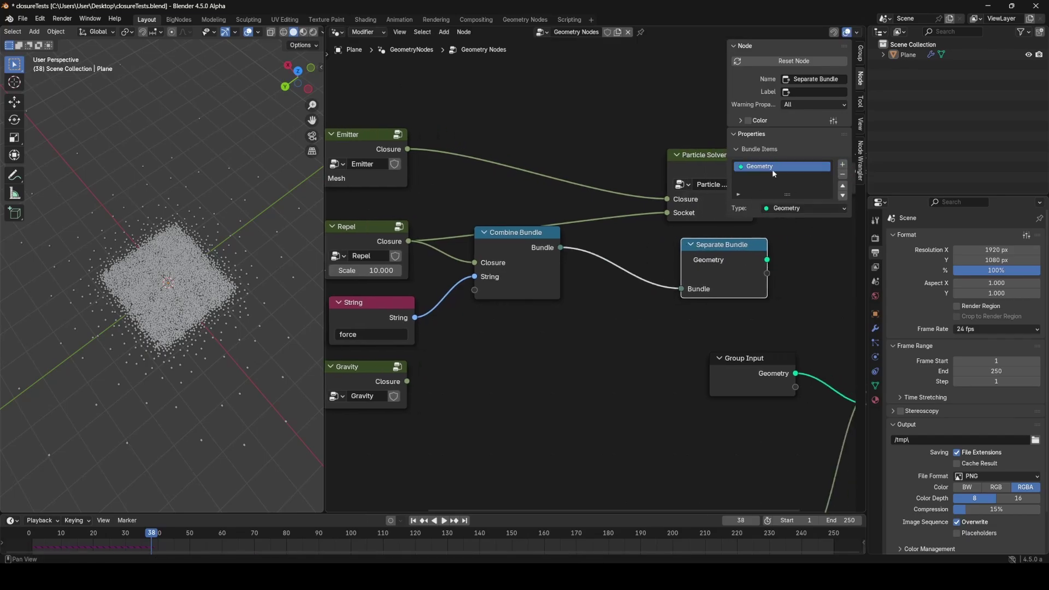
pyautogui.moveTo(613, 268); pyautogui.dragTo(662, 278, button='middle')
pyautogui.scroll(-1, 666, 293)
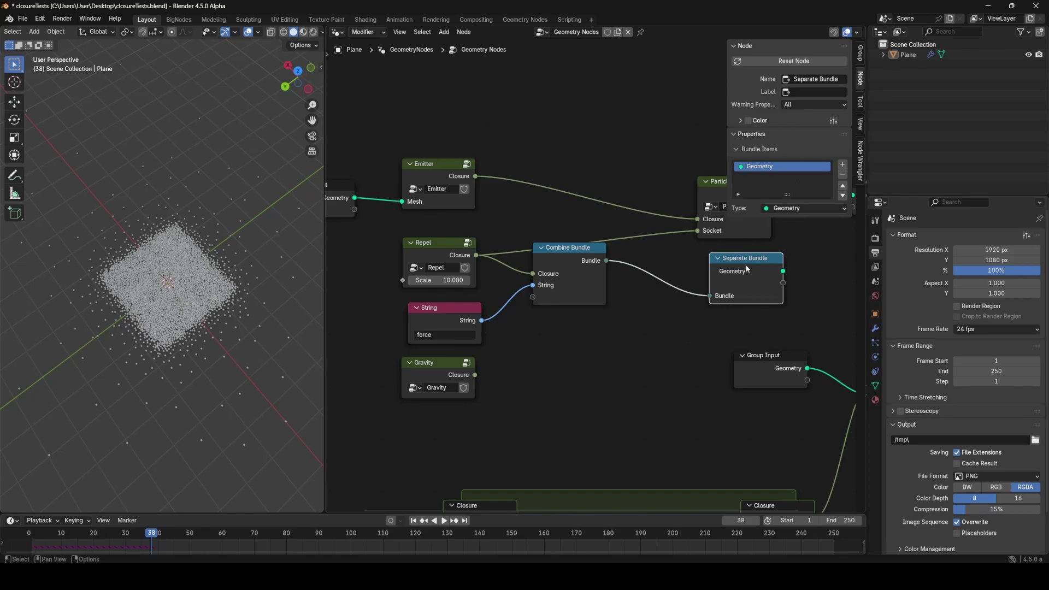
pyautogui.scroll(-6, 677, 289)
pyautogui.scroll(8, 662, 308)
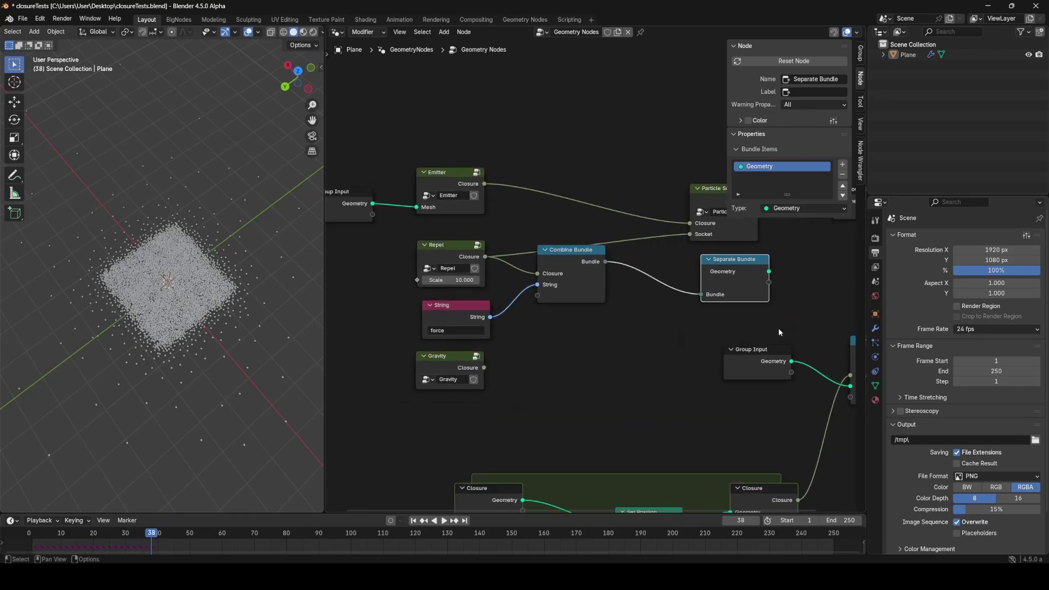
# Delete the Separate Bundle, Combine Bundle and String nodes, keeping the Repel closure linked to the Particle Solver.
pyautogui.moveTo(786, 323); pyautogui.dragTo(602, 363, button='middle')
pyautogui.scroll(1, 604, 306)
pyautogui.moveTo(449, 312); pyautogui.dragTo(628, 260, button='middle')
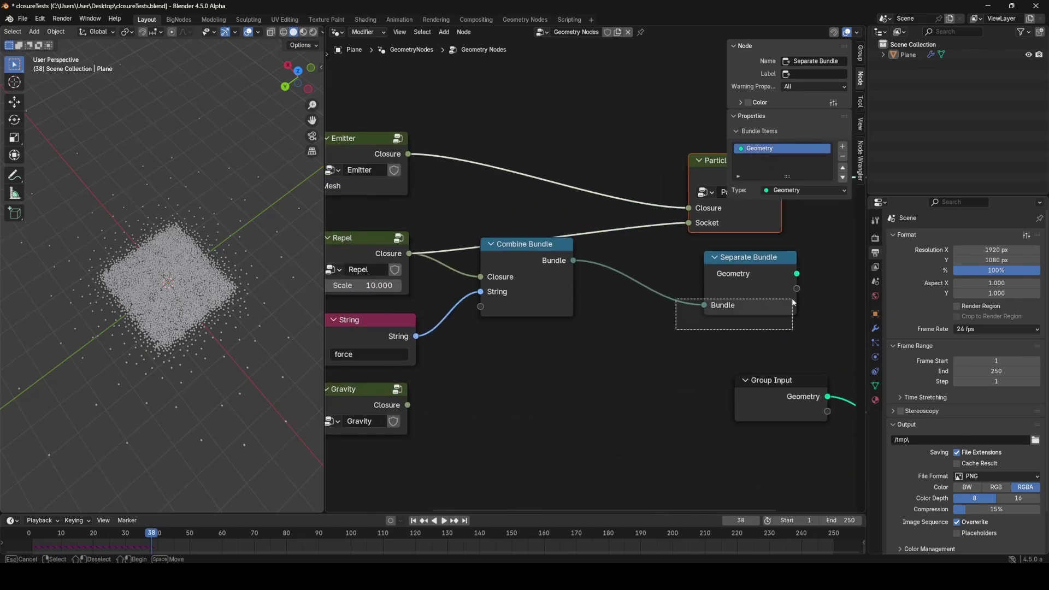
pyautogui.scroll(-2, 636, 349)
pyautogui.press('Delete')
pyautogui.click(529, 286)
pyautogui.press('Delete')
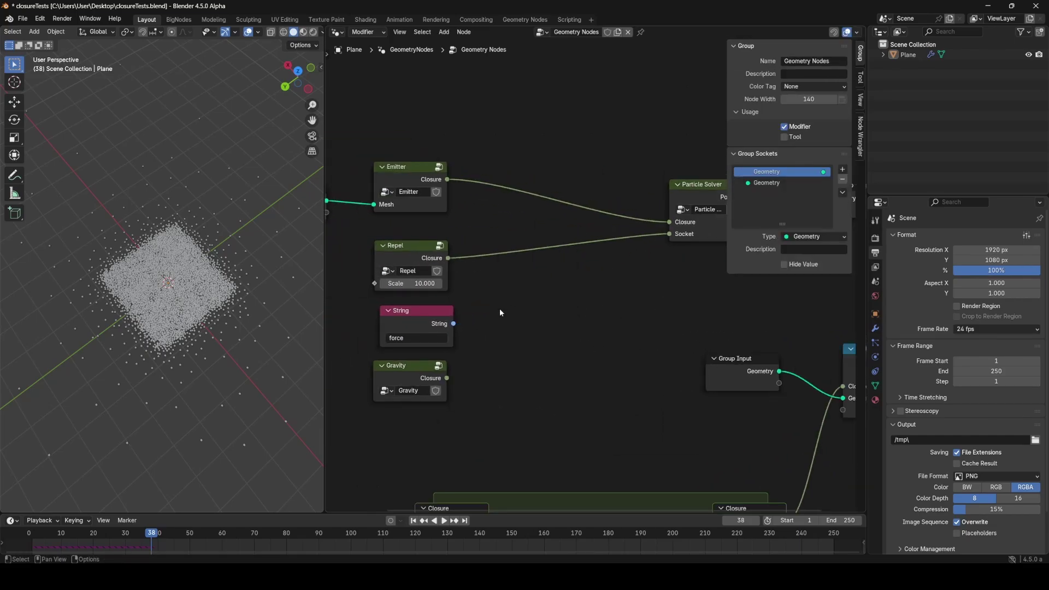
pyautogui.click(424, 320)
pyautogui.press('Delete')
# Move the Particle Solver and Group Output nodes back close to the Emitter and Repel nodes.
pyautogui.scroll(-9, 424, 321)
pyautogui.moveTo(640, 341); pyautogui.dragTo(576, 350, button='middle')
pyautogui.moveTo(563, 207); pyautogui.dragTo(680, 287)
pyautogui.press('g')
pyautogui.click(595, 285)
pyautogui.scroll(5, 485, 306)
pyautogui.moveTo(485, 306); pyautogui.dragTo(552, 333, button='middle')
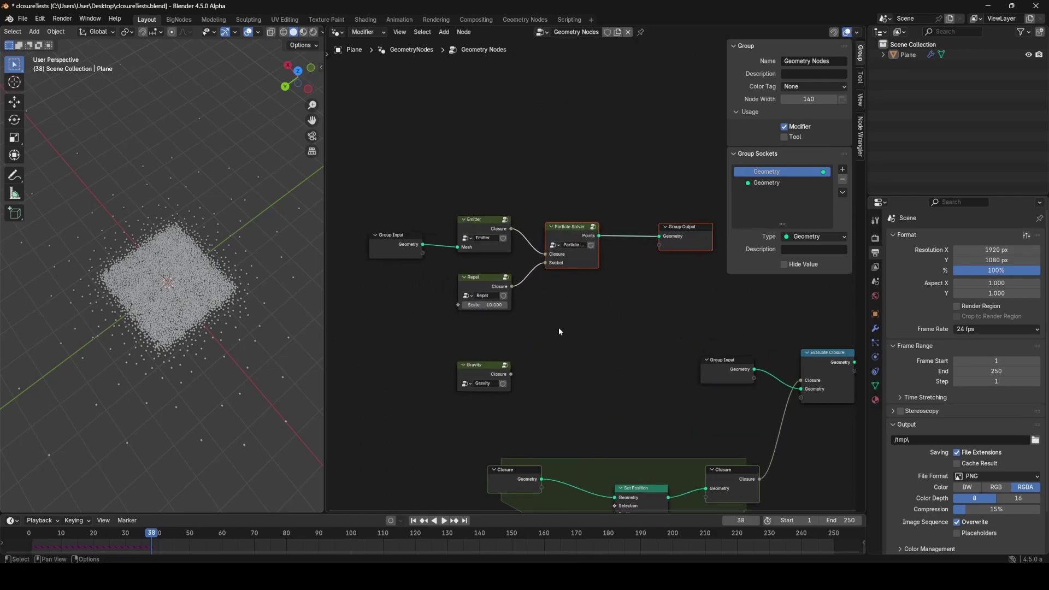
# Move Repel up beneath Emitter and place Gravity directly below Repel.
pyautogui.moveTo(492, 365); pyautogui.dragTo(497, 328)
pyautogui.moveTo(496, 289); pyautogui.dragTo(496, 278)
pyautogui.moveTo(487, 325); pyautogui.dragTo(482, 313)
# Move the Set Position closure example, with its Group Input and Evaluate Closure nodes, closer to the particle solver setup.
pyautogui.moveTo(555, 344); pyautogui.dragTo(481, 341, button='middle')
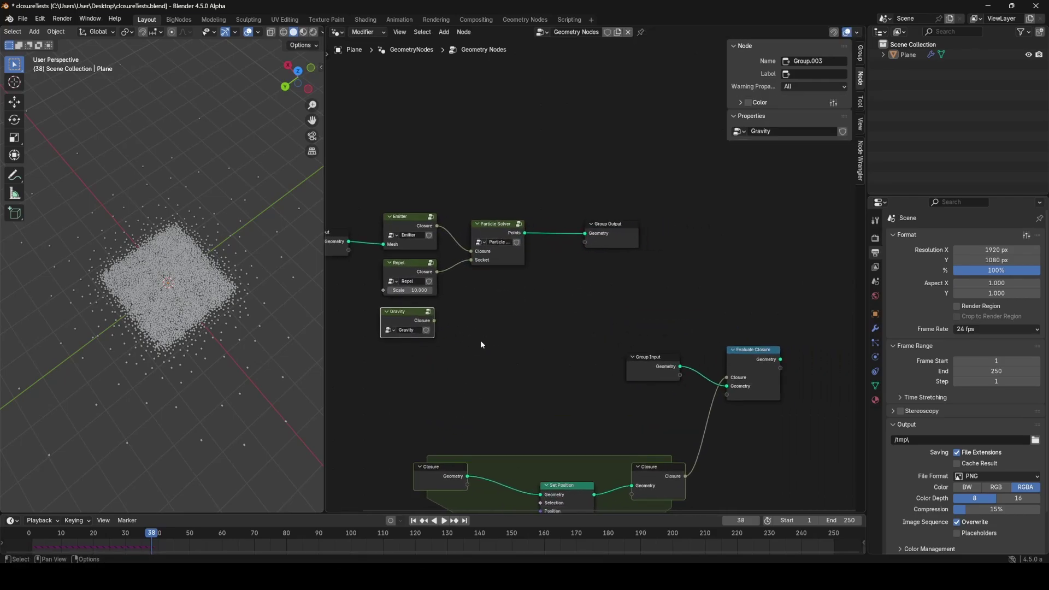
pyautogui.press('Home')
pyautogui.moveTo(468, 279); pyautogui.dragTo(819, 437)
pyautogui.press('g')
pyautogui.click(625, 269)
pyautogui.scroll(4, 590, 311)
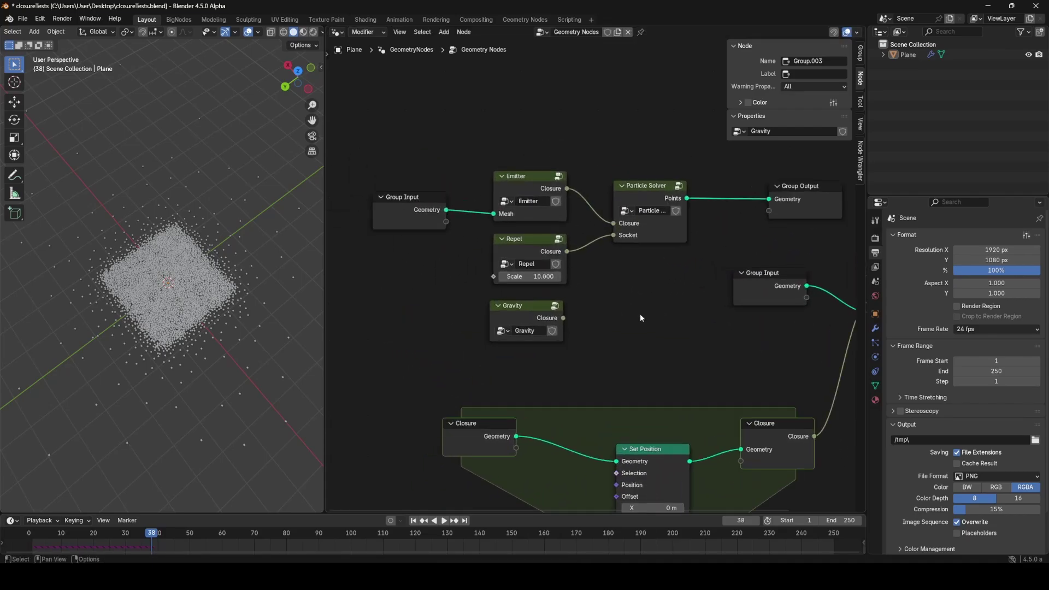
pyautogui.scroll(-2, 590, 312)
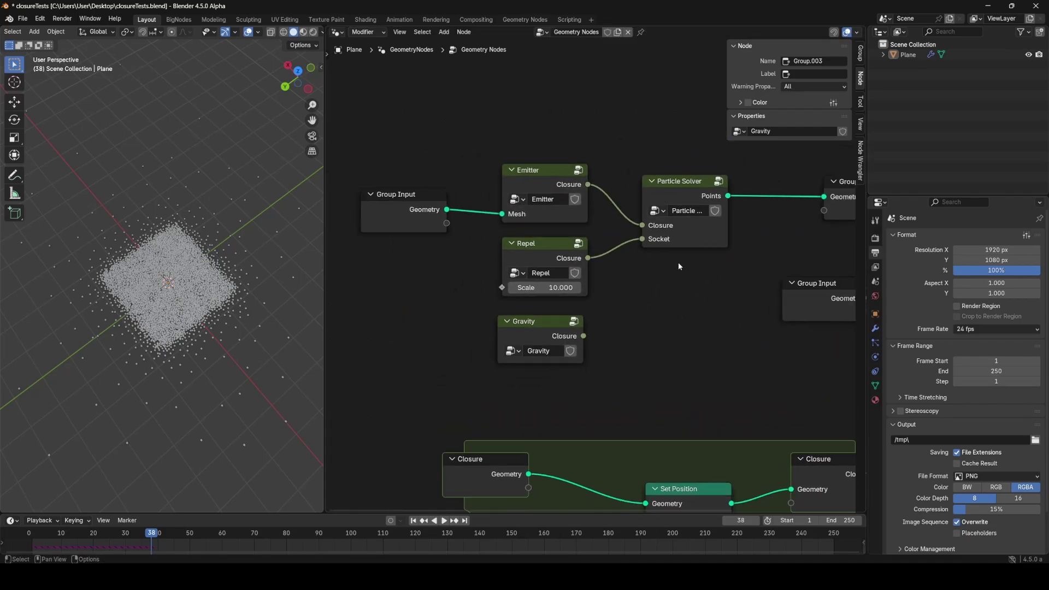